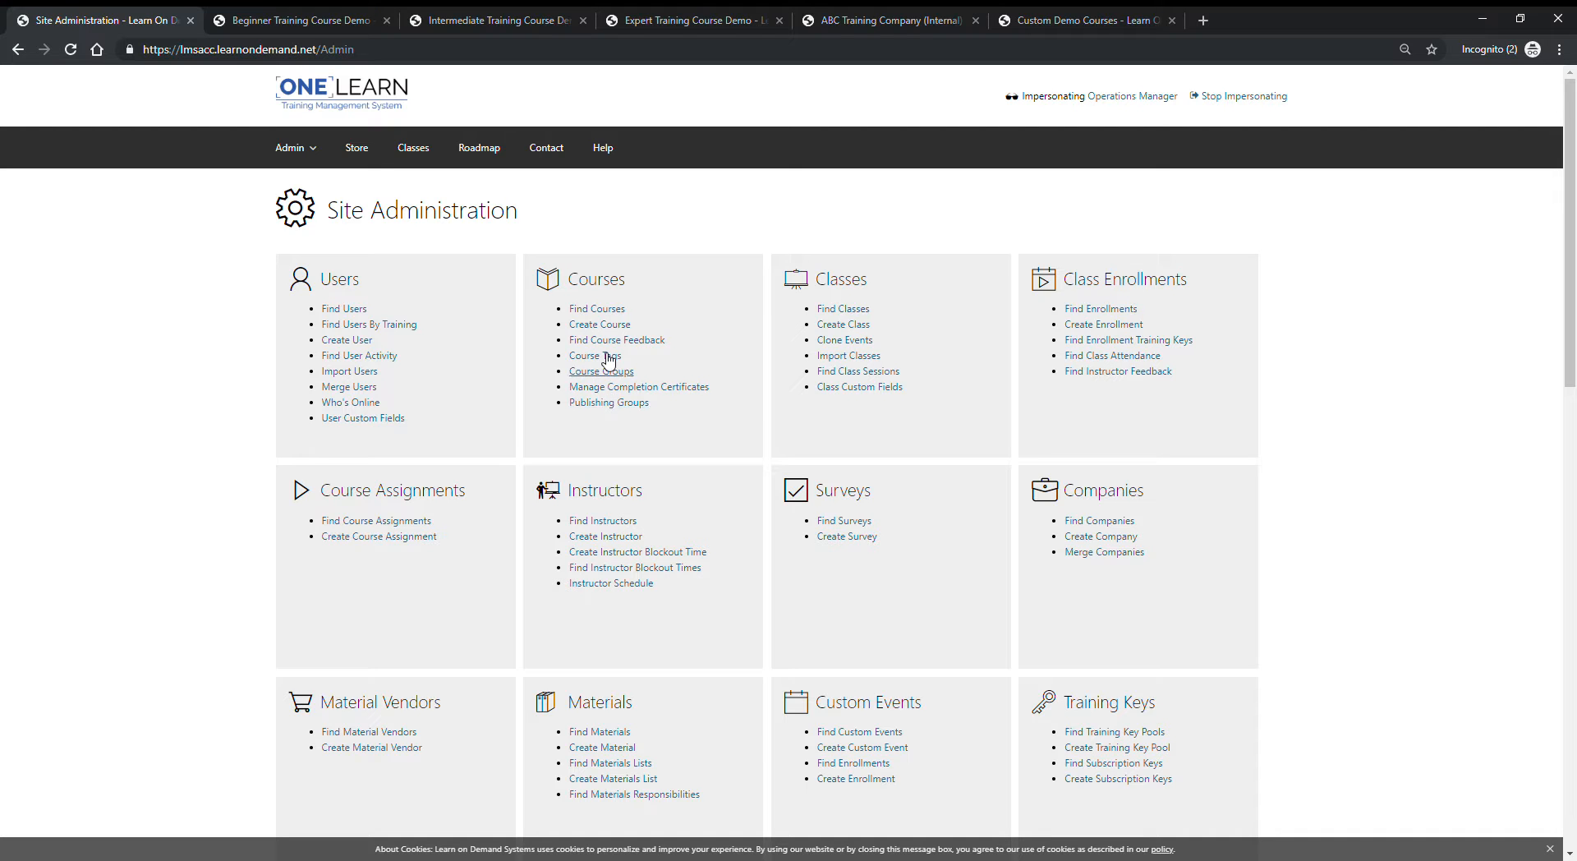
Find the Publishing Groups administration page and start creating a new publishing group
left_click(314, 156)
type("pub")
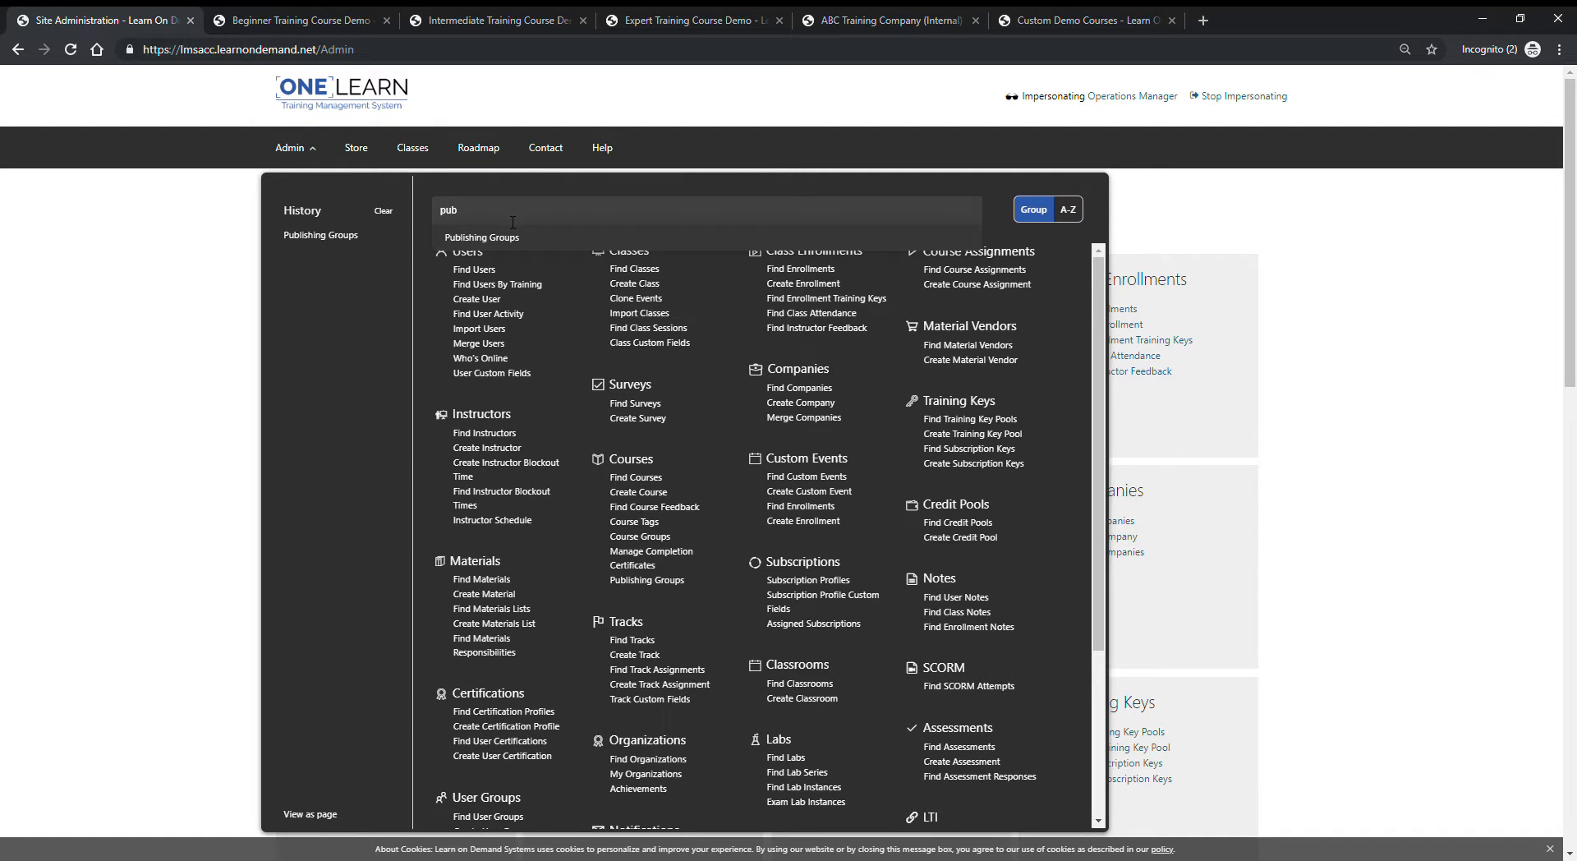
left_click(511, 237)
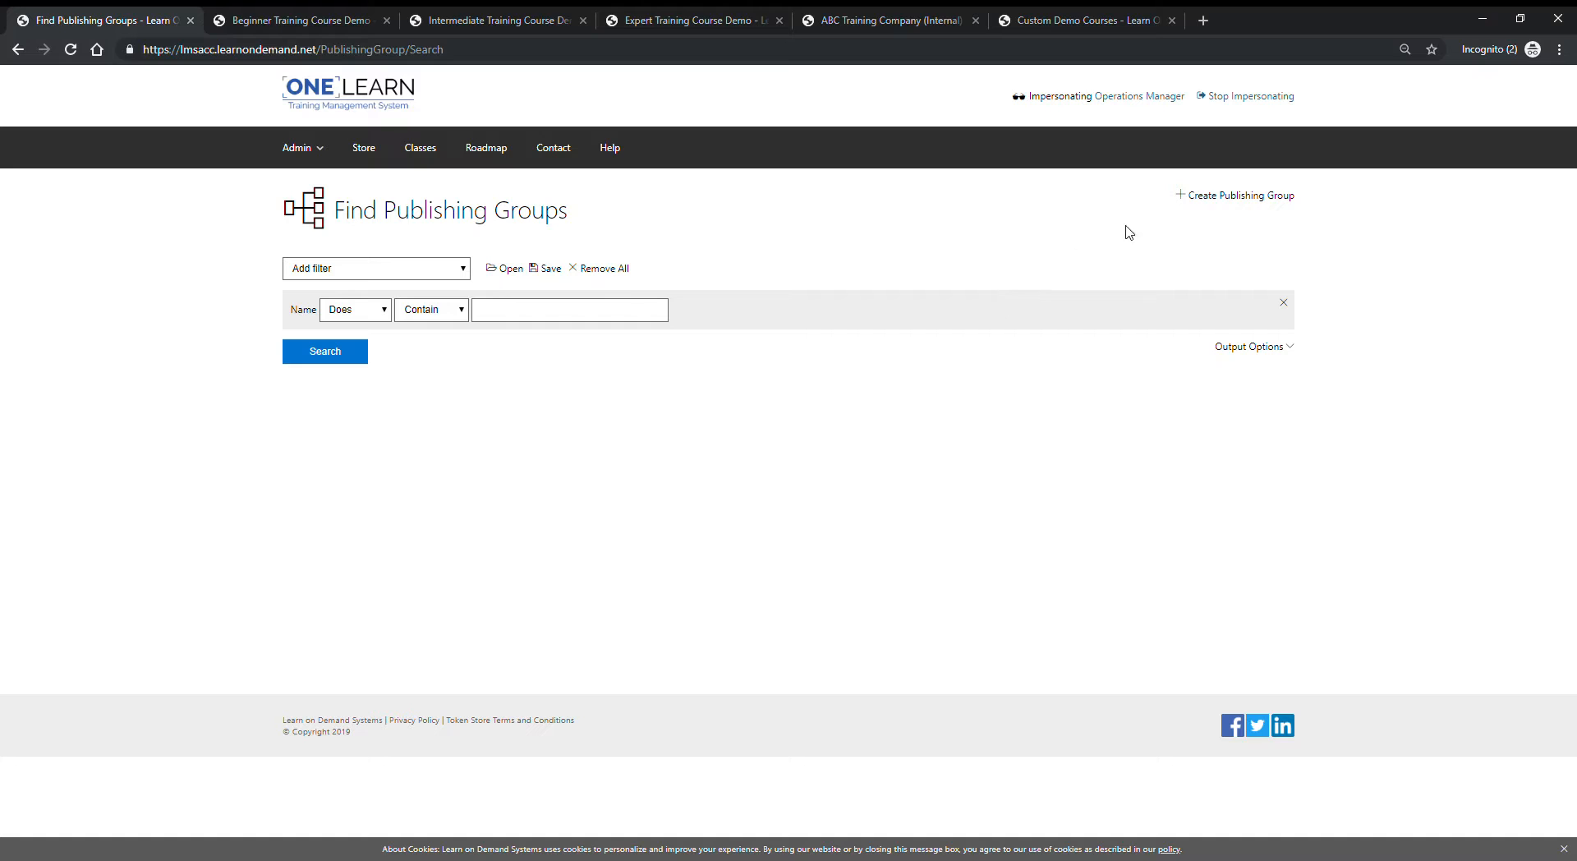
left_click(1207, 199)
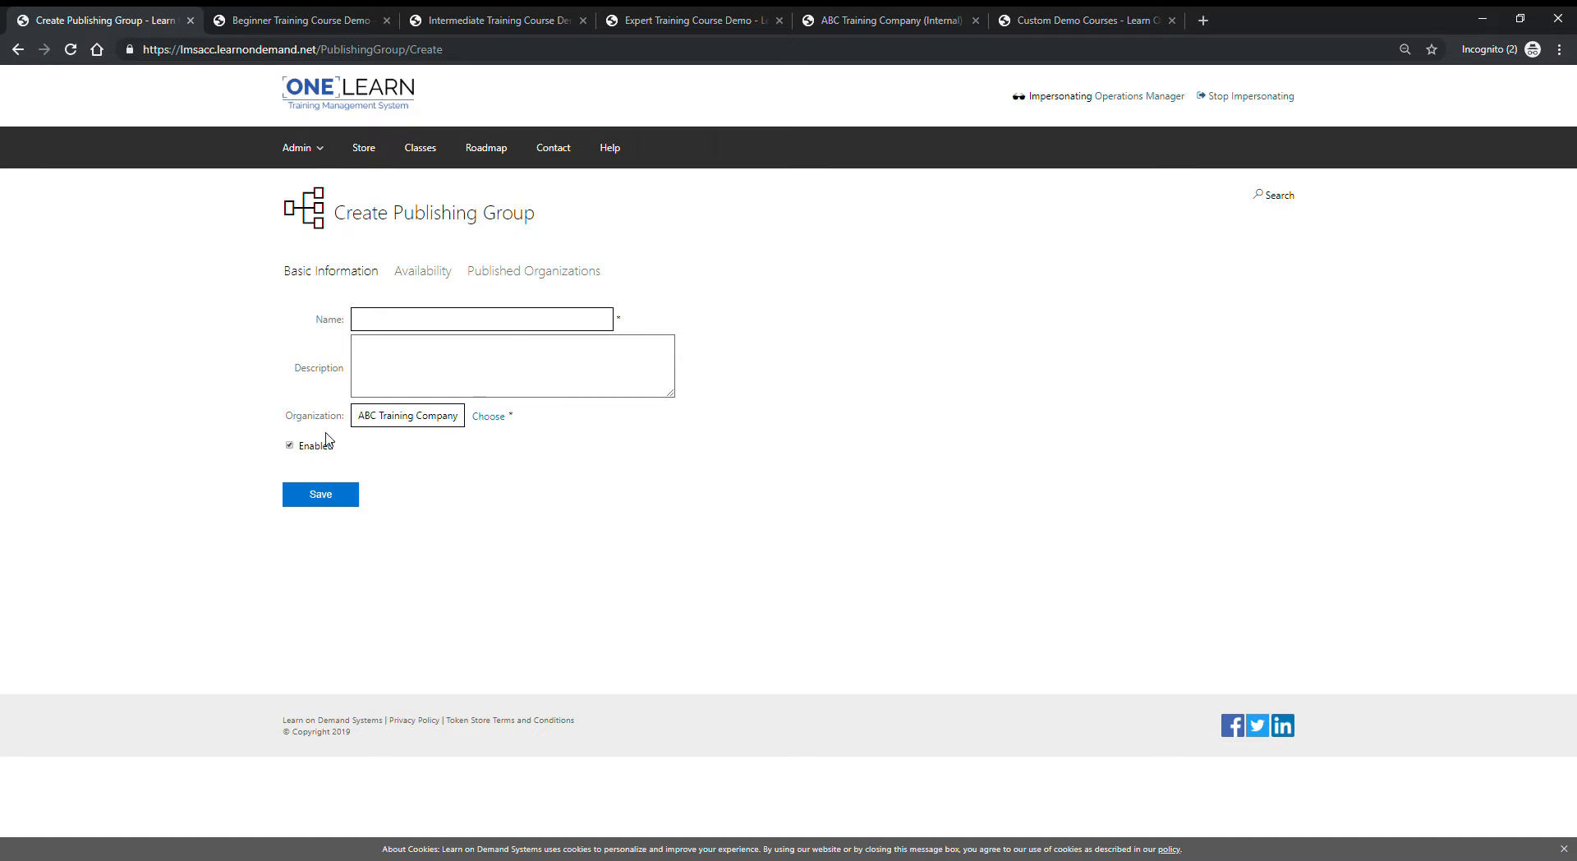
Name the new publishing group "Specialized Courses" and enter "This is a demo" as its description
type("Specialized Courses")
key("alt+Tab")
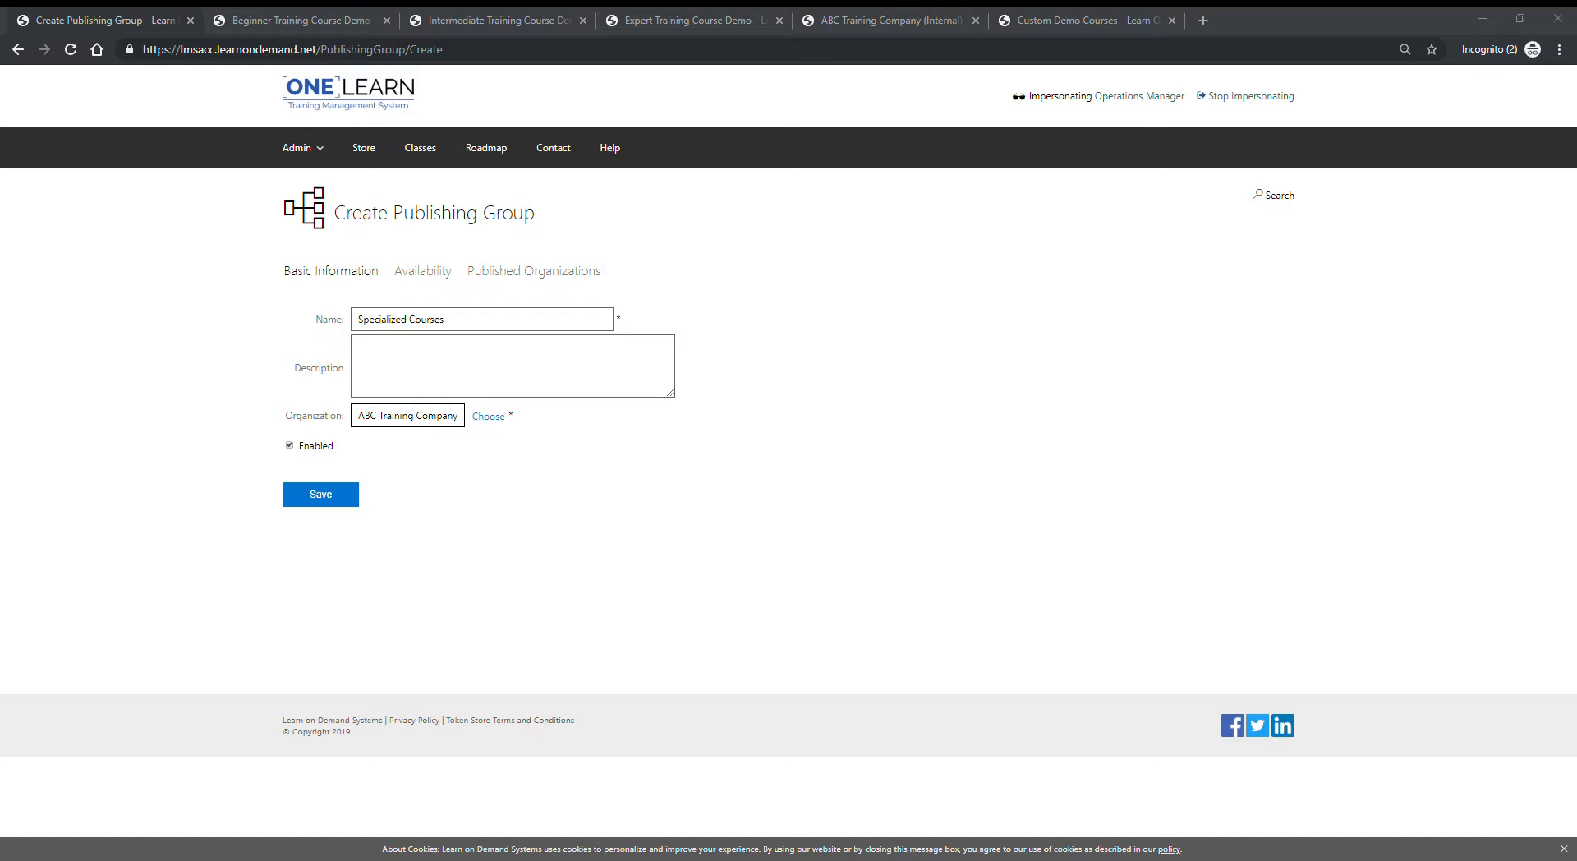
left_click(406, 380)
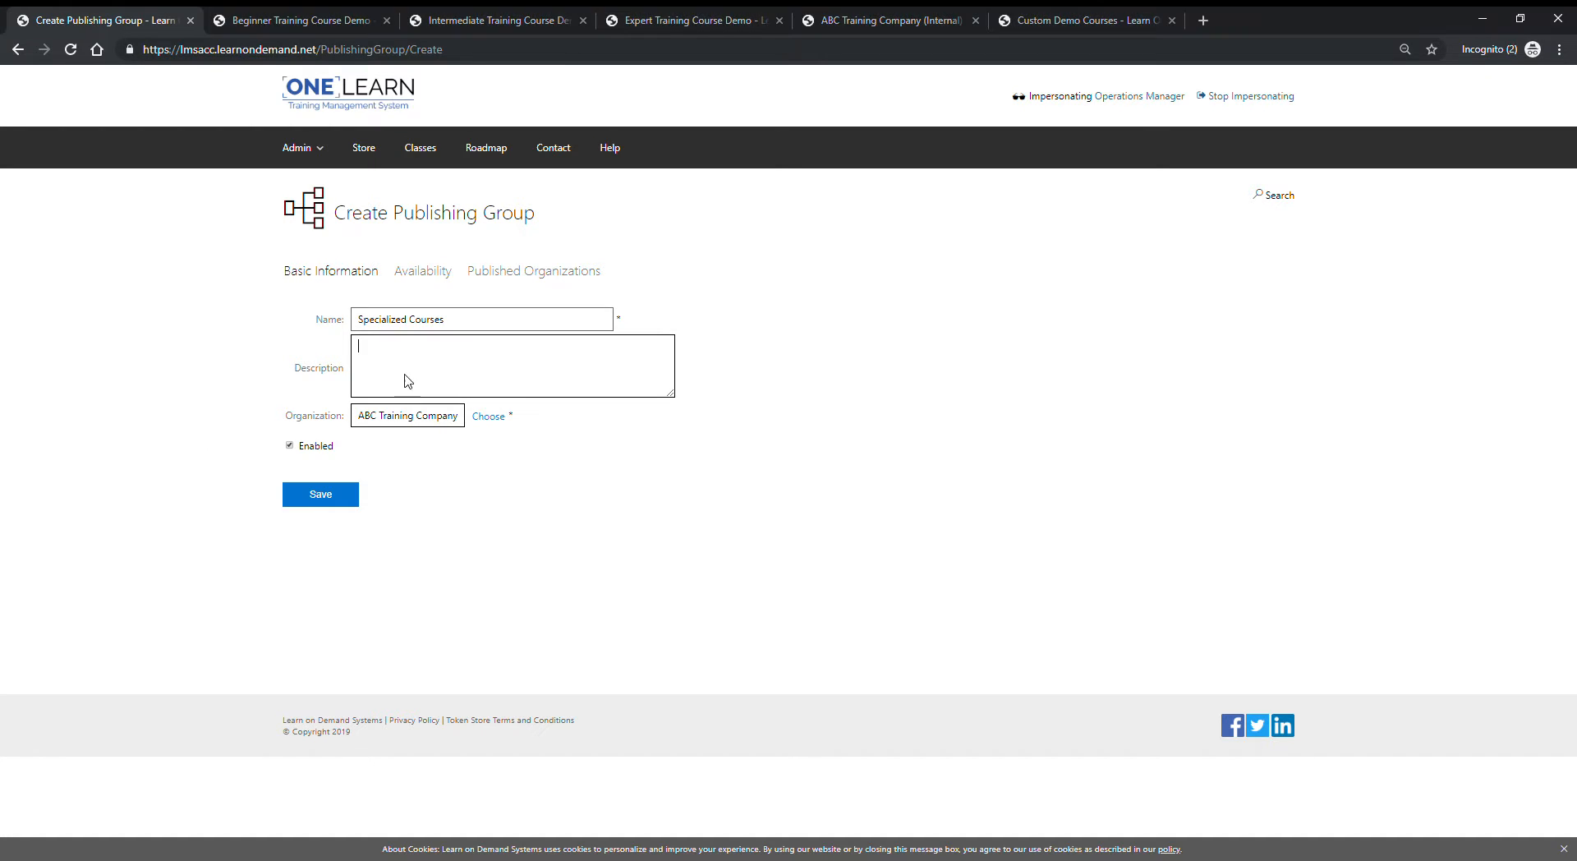
type("This is a demo")
left_click(390, 349)
Add XYZ Training Company to the publishing group's availability so it can grant access to its courses
left_click(445, 269)
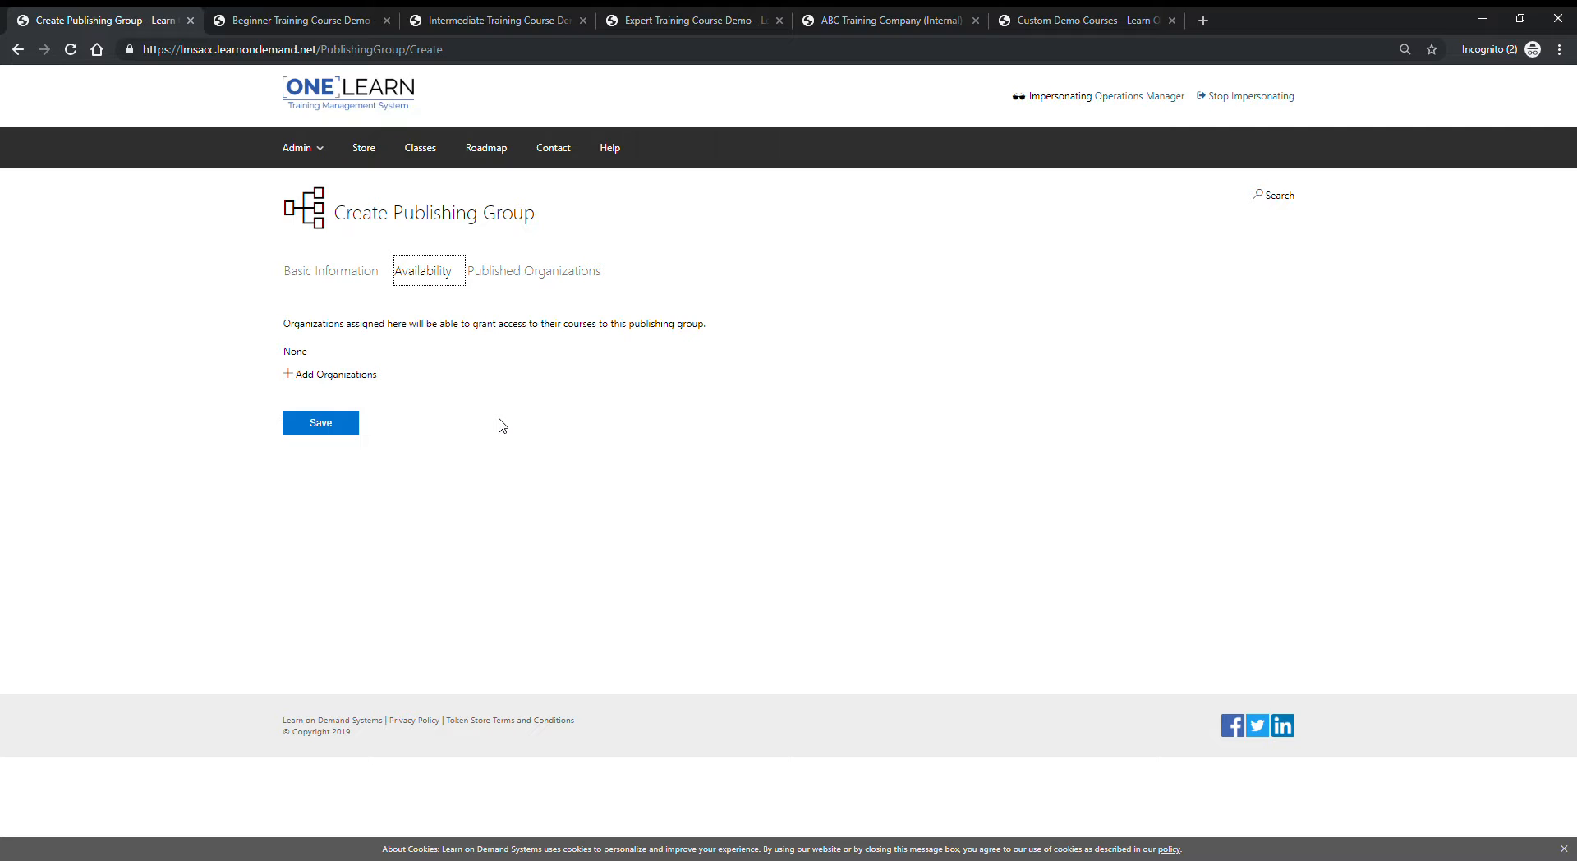
left_click(355, 374)
type("xyz")
left_click(241, 253)
left_click(379, 355)
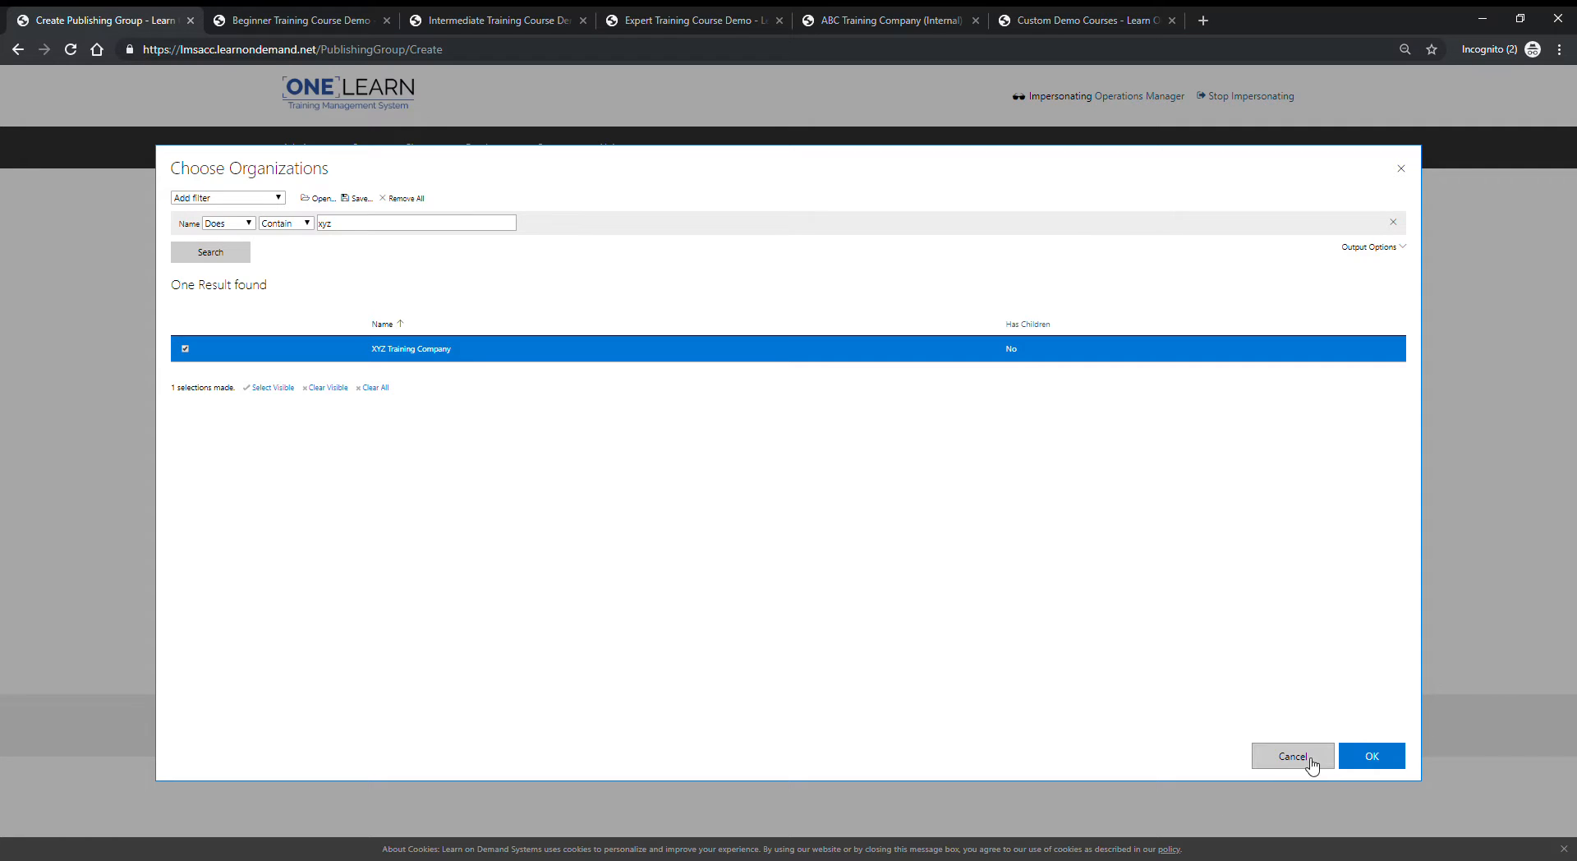
left_click(1360, 754)
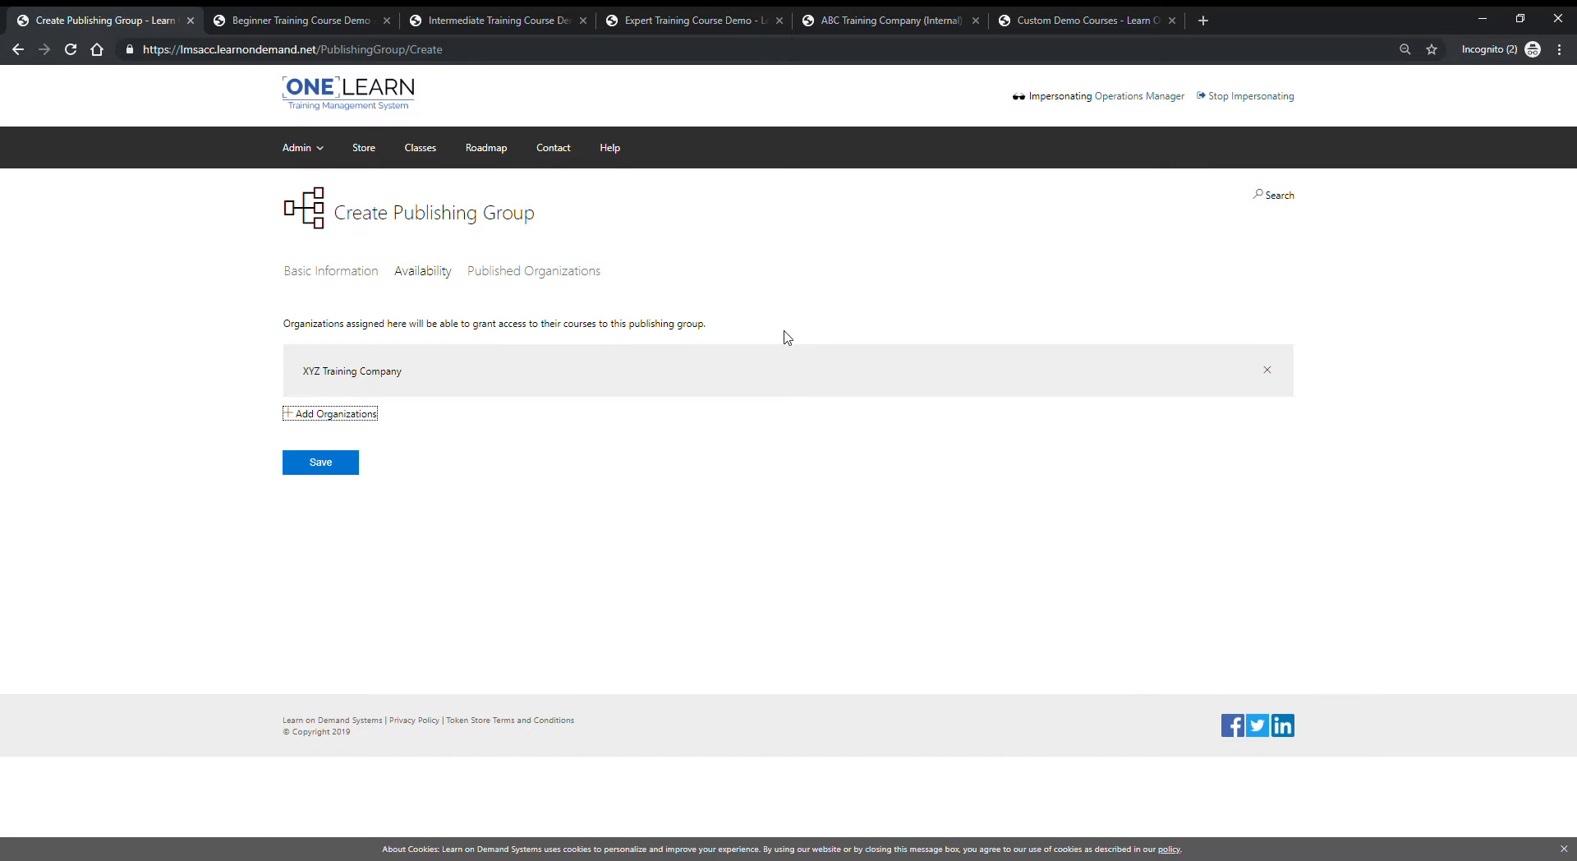
Add ABC Training Company and XYZ Training Company as published organizations of the new publishing group
left_click(539, 284)
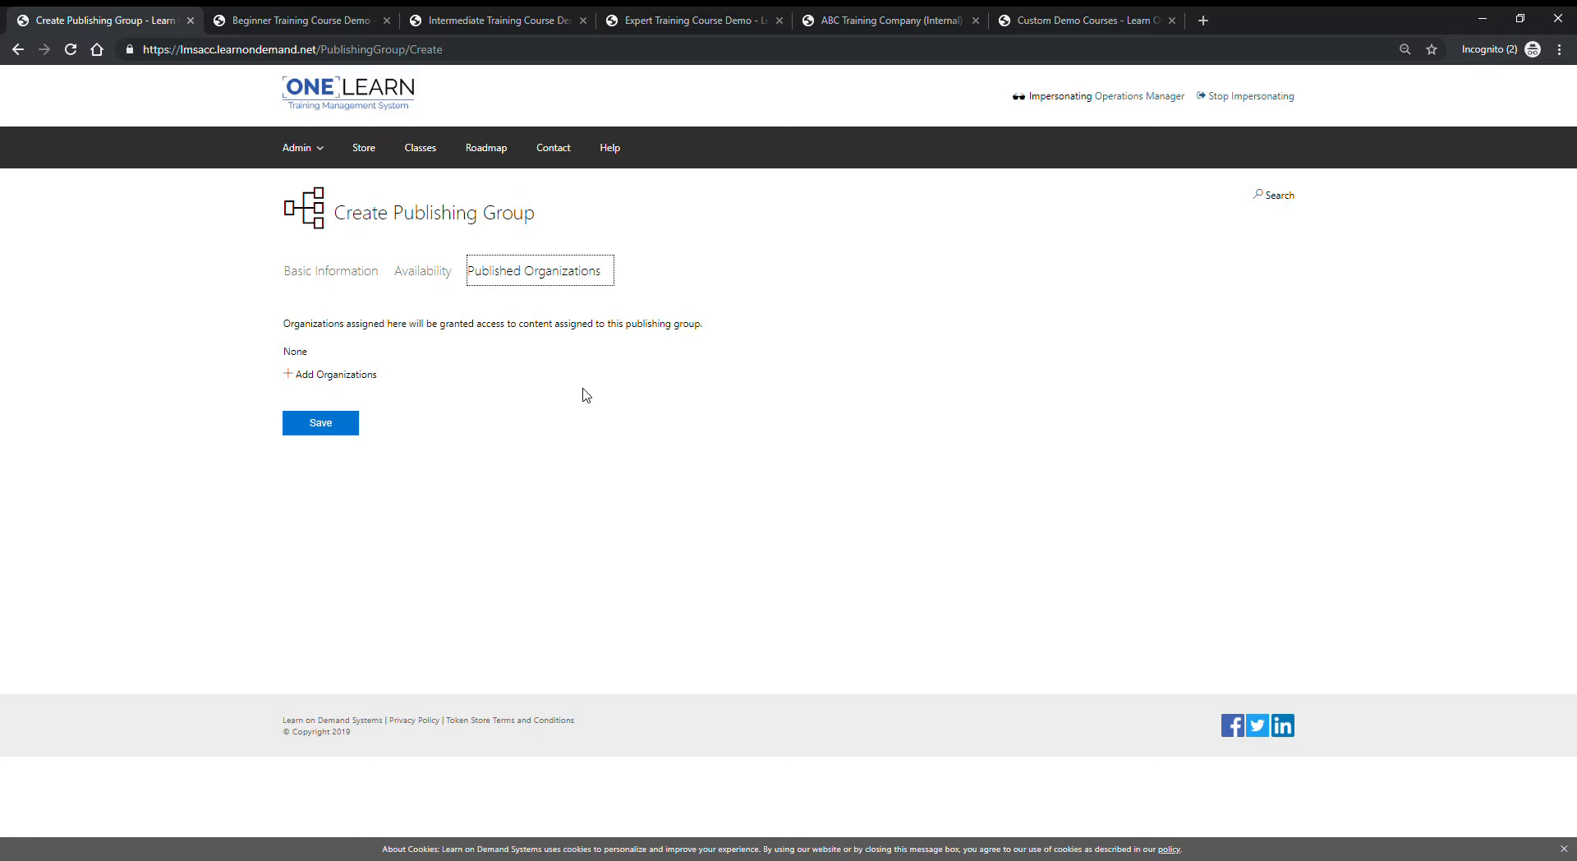
left_click(368, 375)
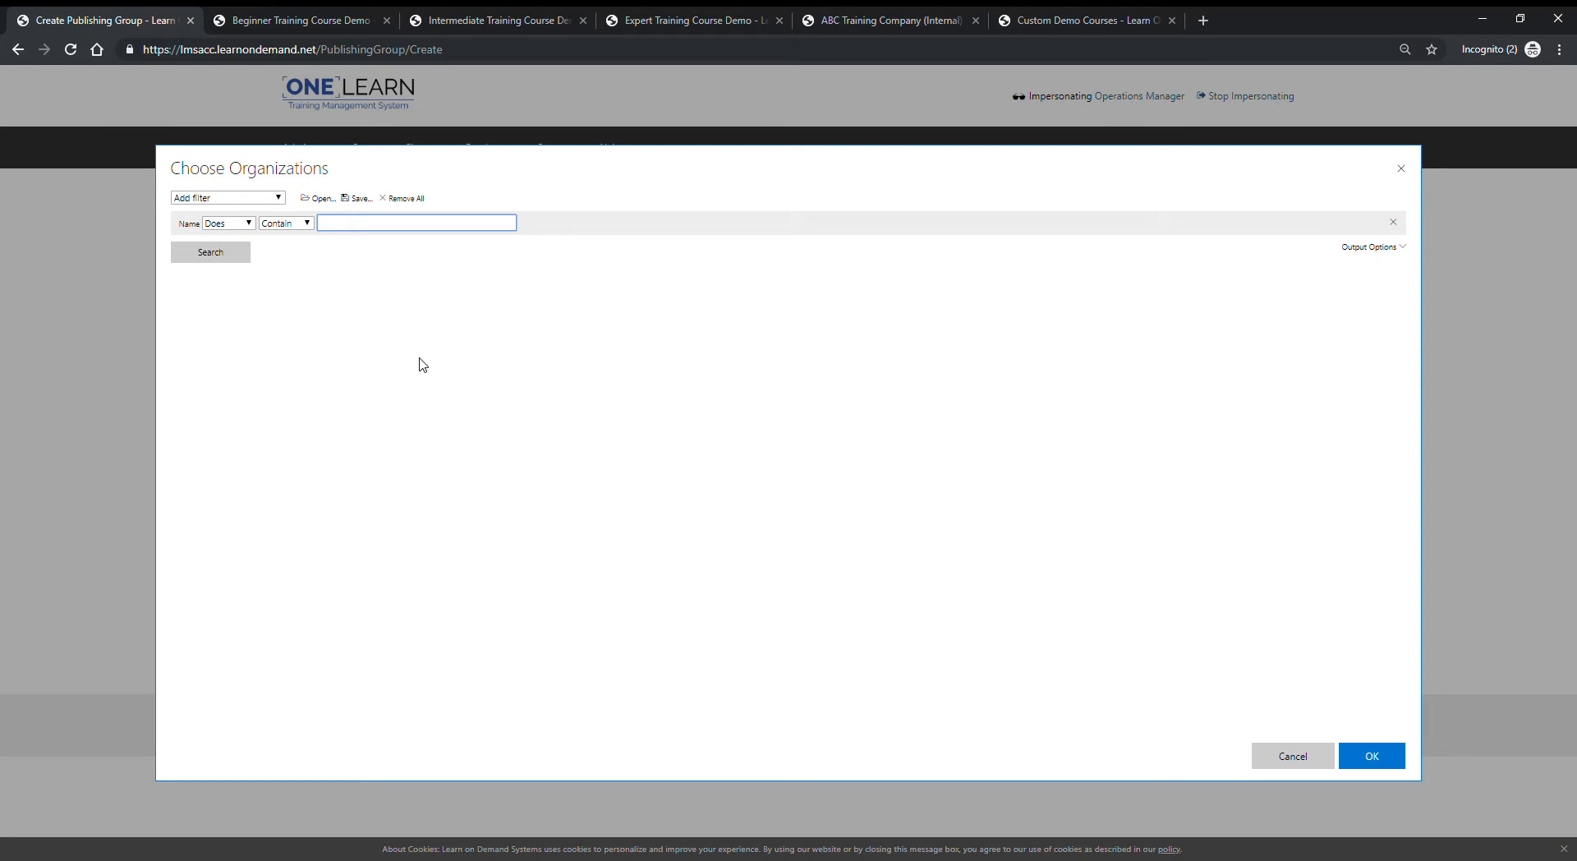
type("abc")
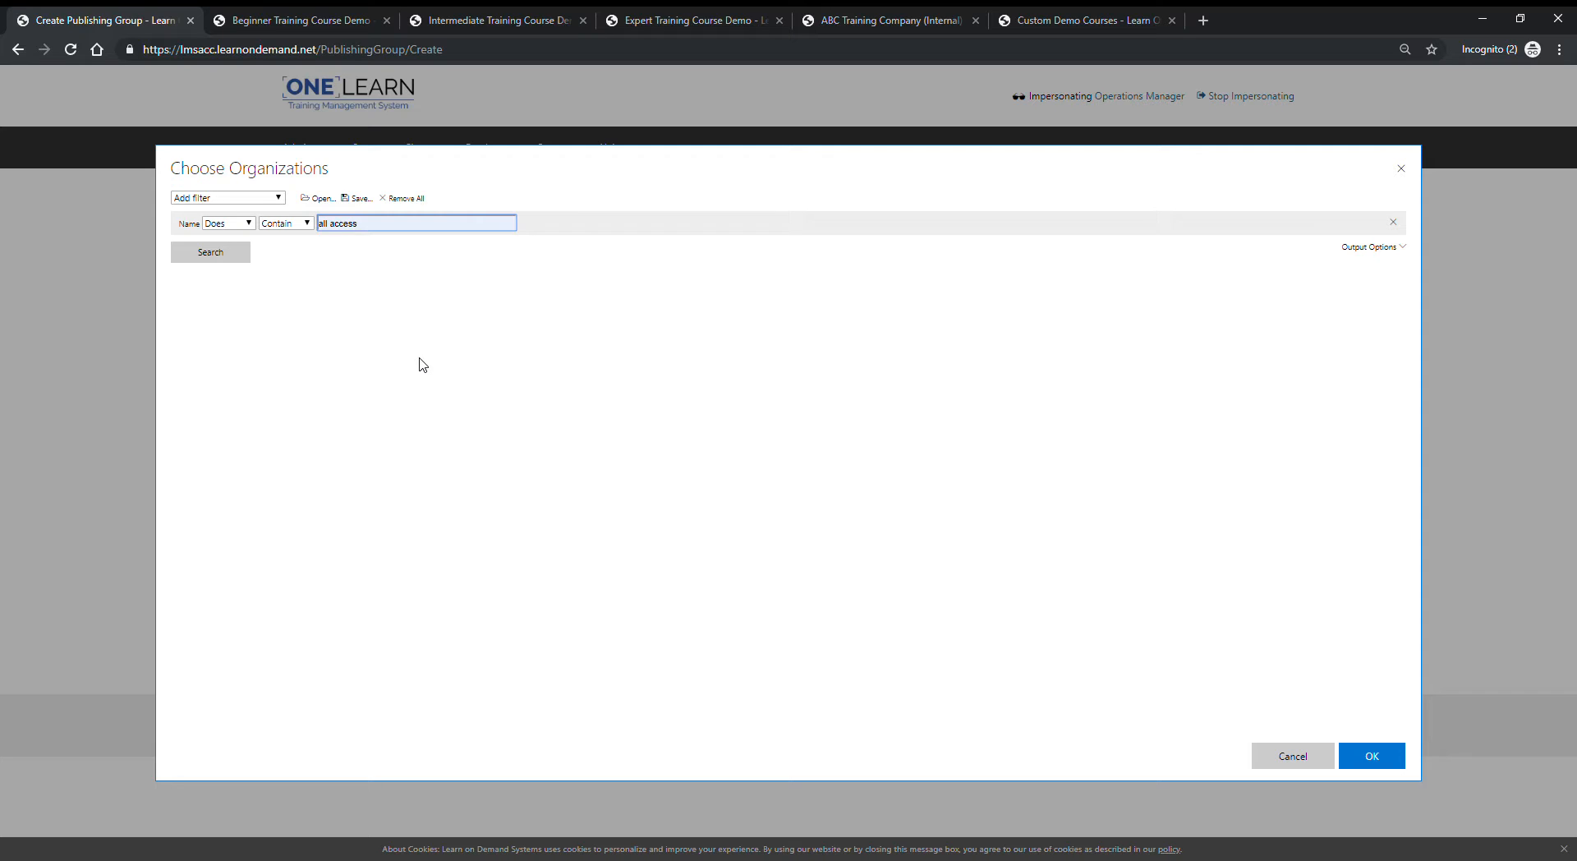
key("Return")
left_click(424, 355)
left_click_drag(345, 223, 274, 236)
type("xyz")
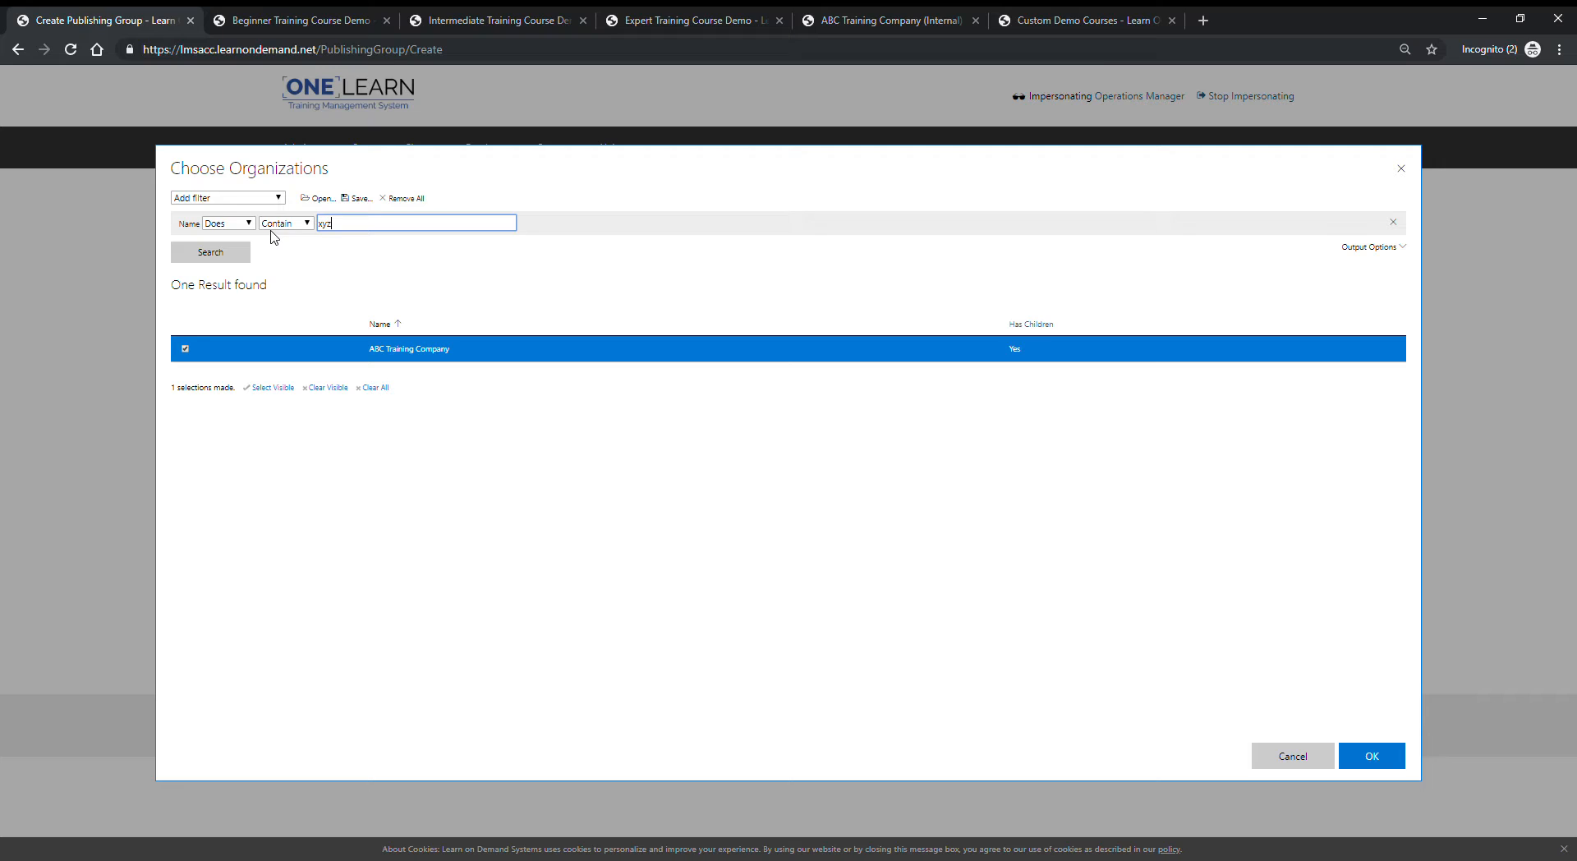
key("Return")
left_click(457, 351)
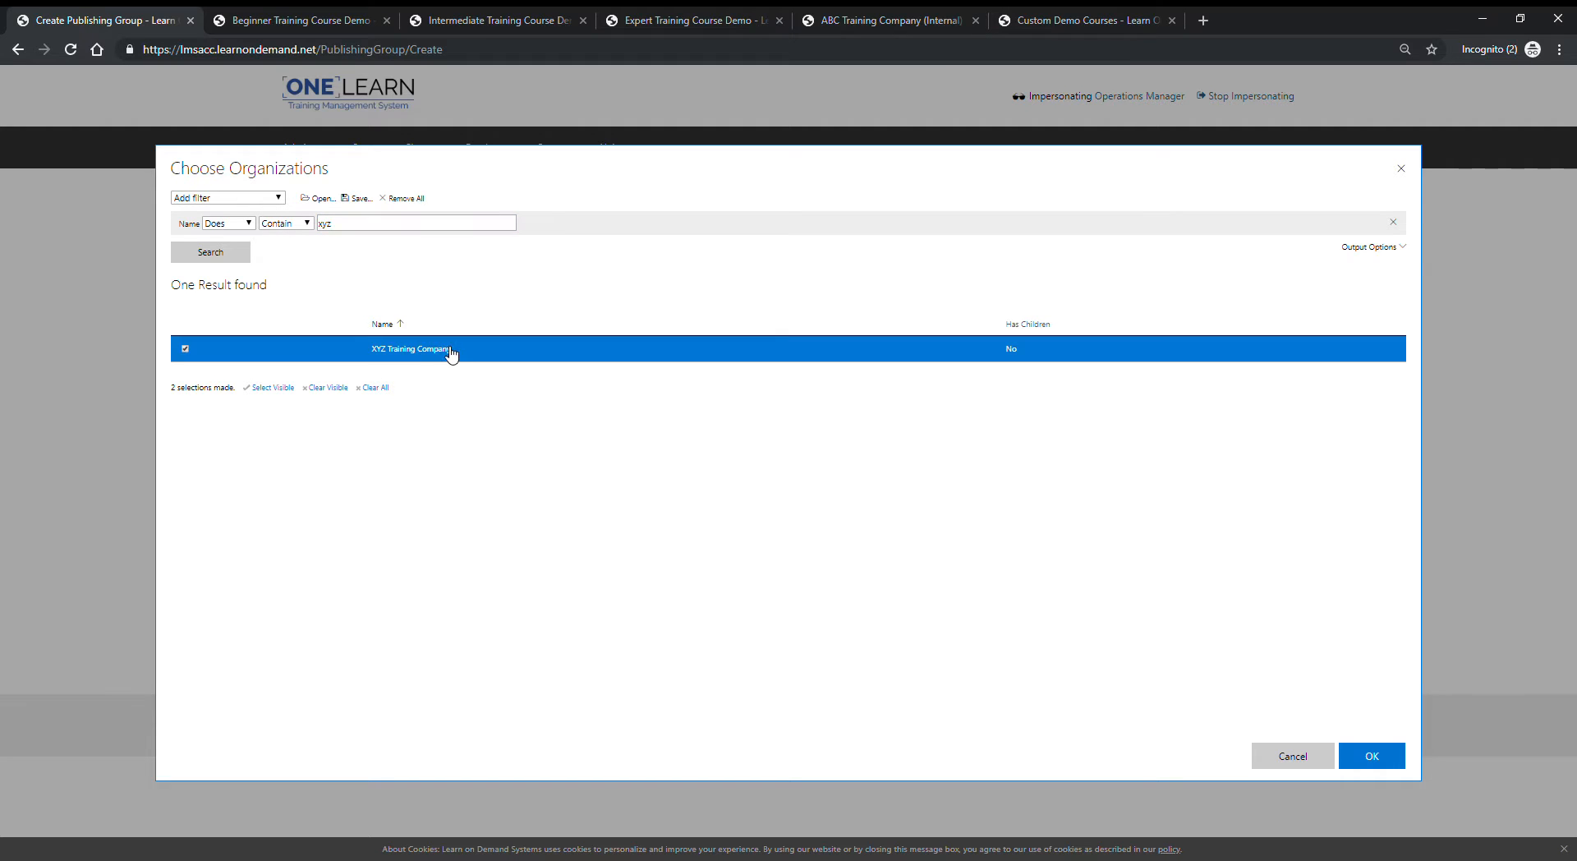
left_click(1373, 751)
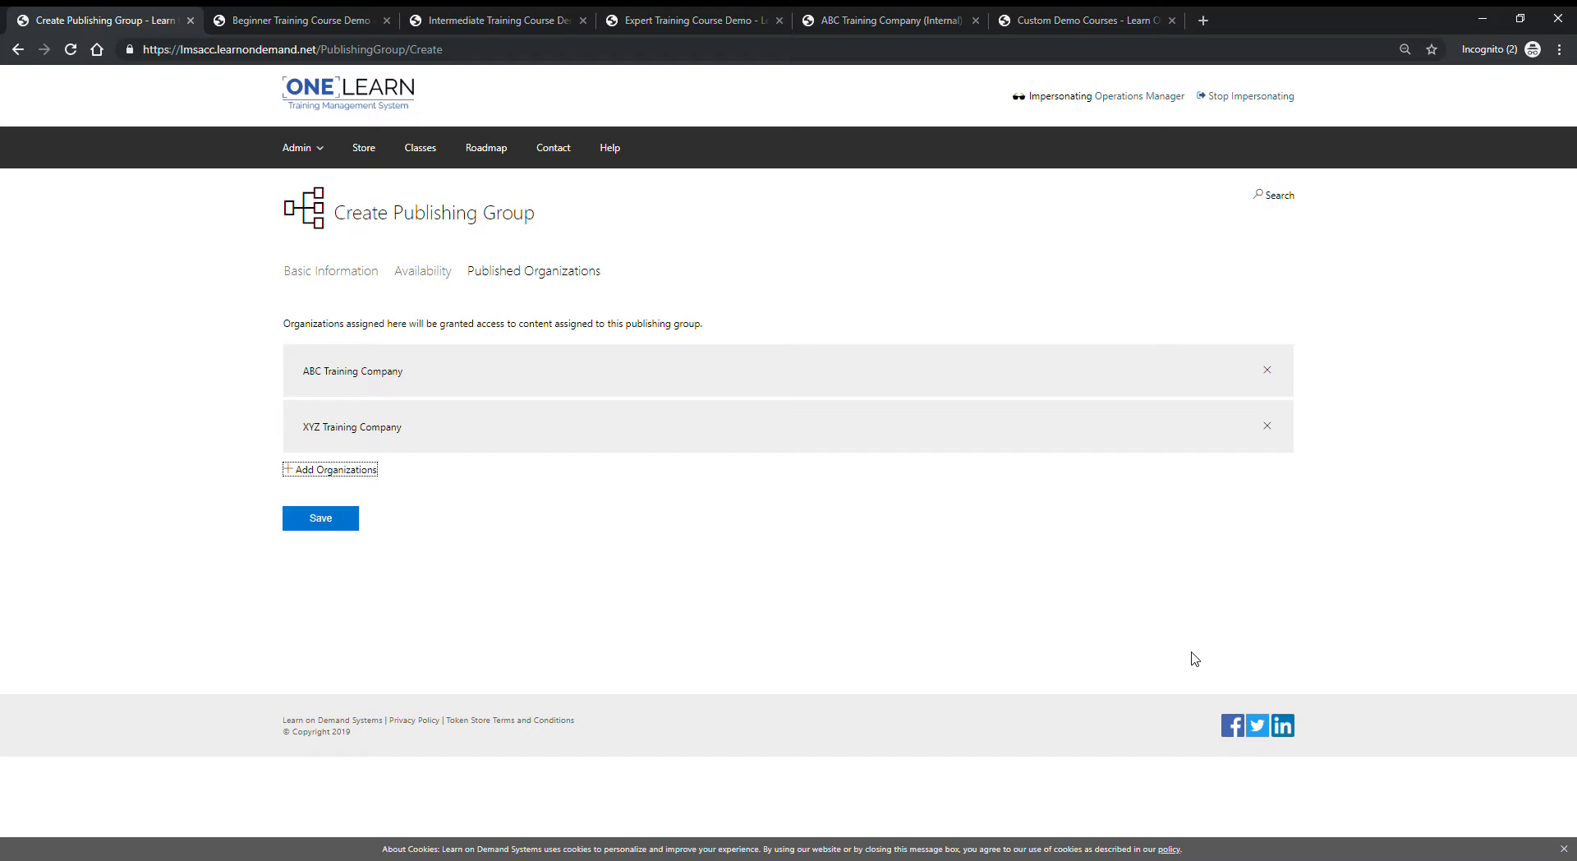
Remove XYZ Training Company from the published organizations and save the publishing group
left_click(1268, 428)
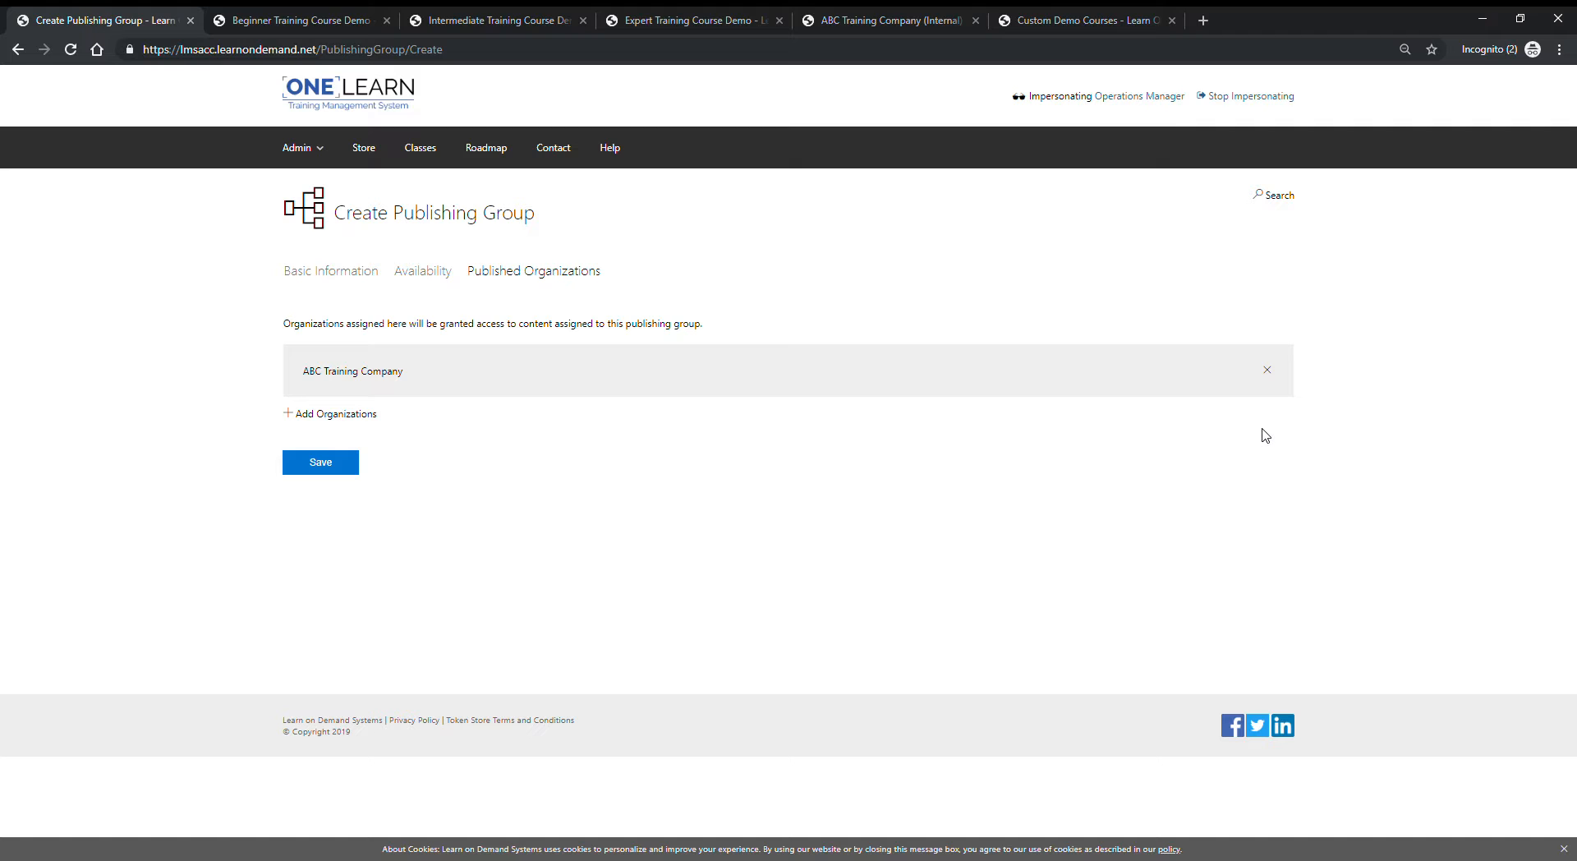
left_click(349, 472)
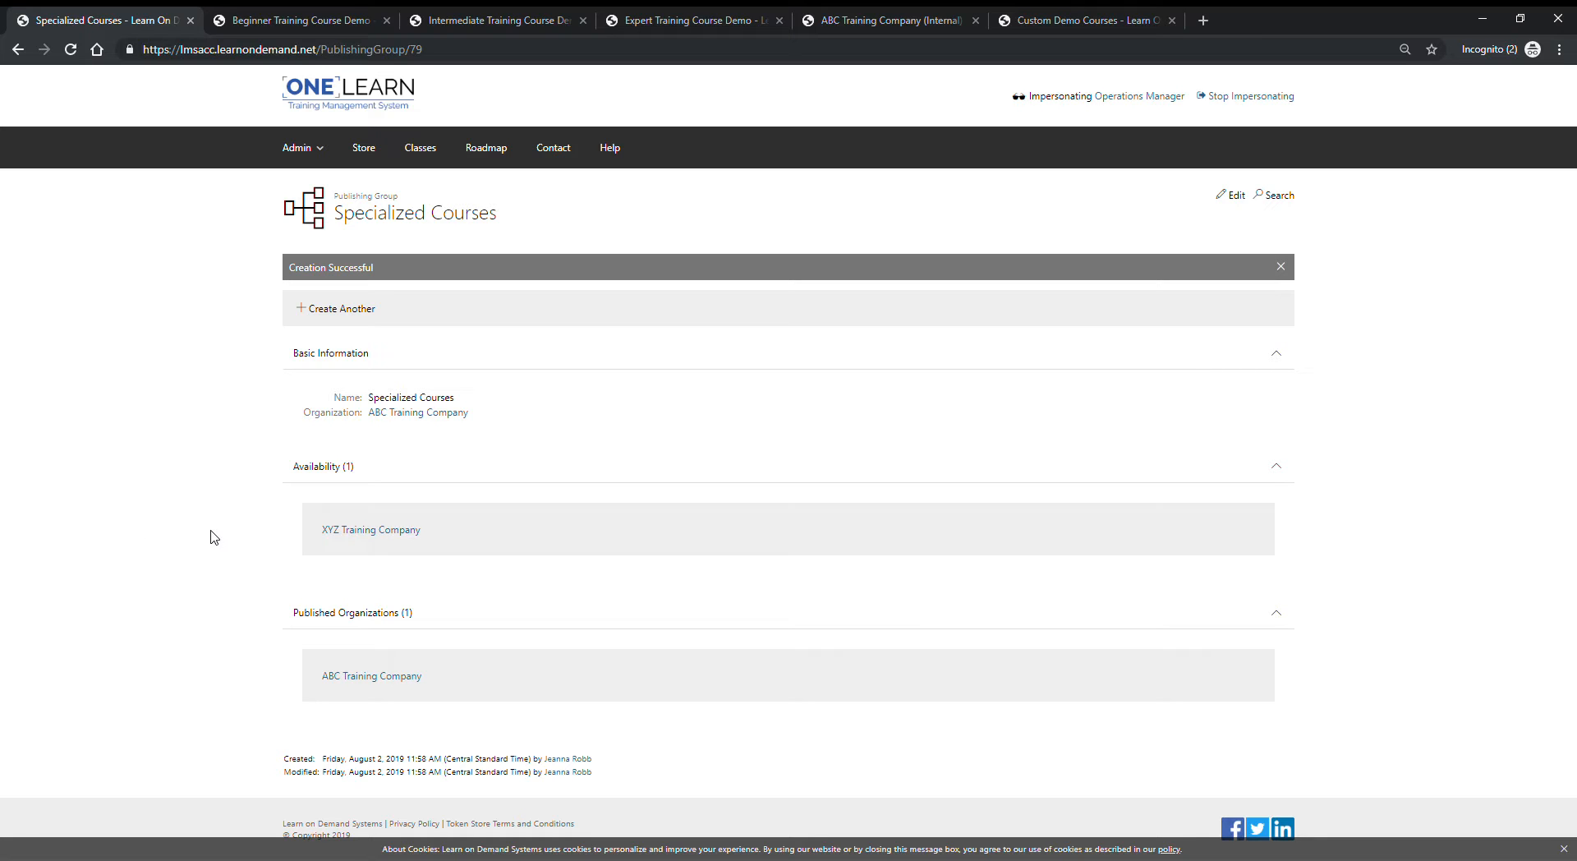
Edit the availability of Beginner Training Course Demo and add the Specialized Courses publishing group to it
left_click(317, 20)
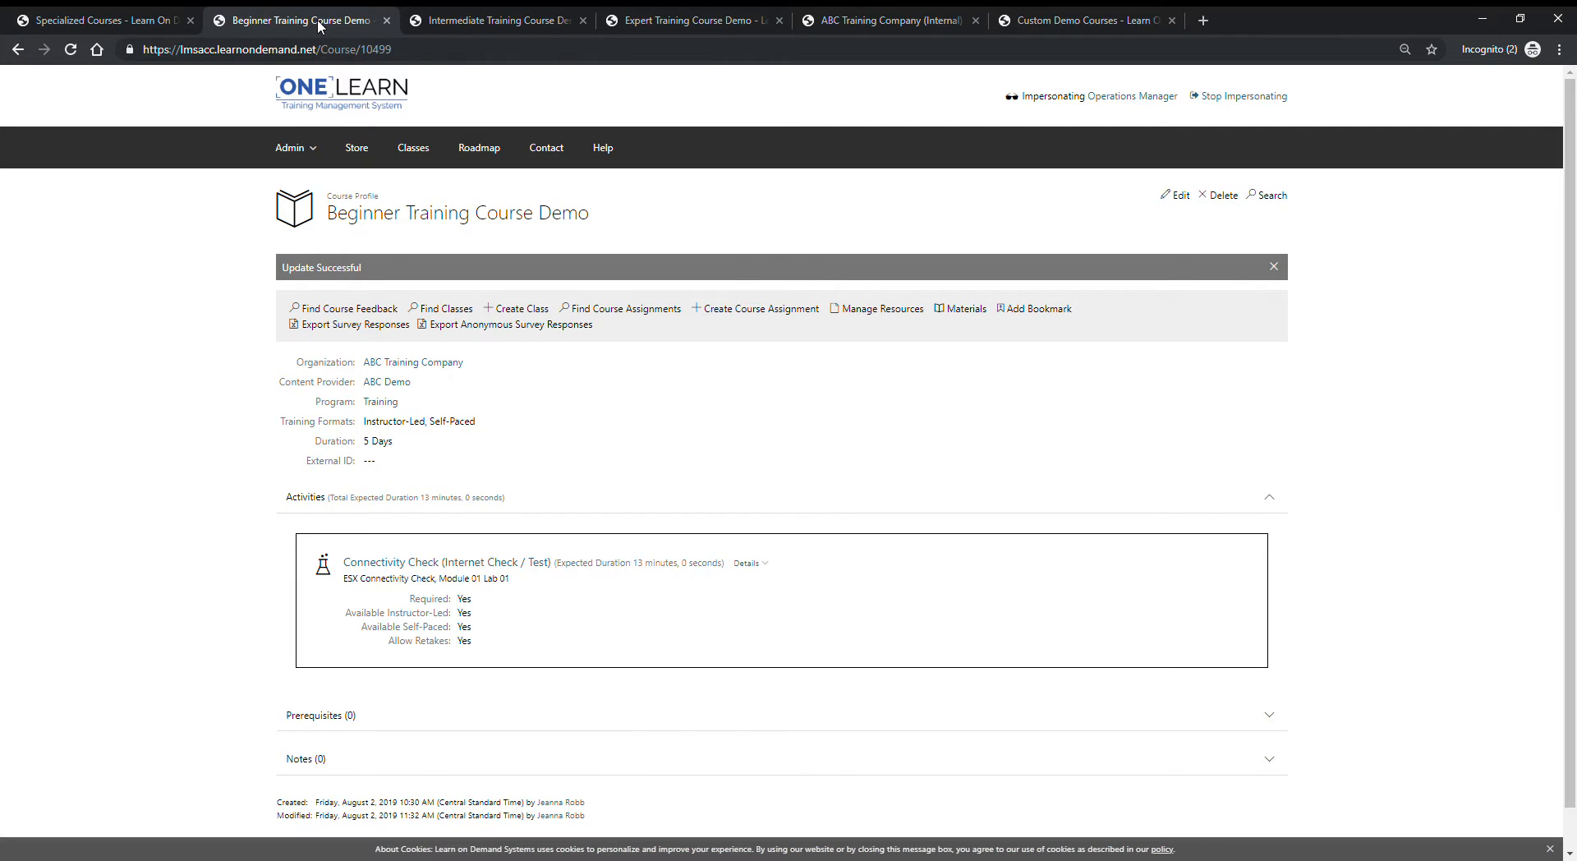
left_click(1180, 200)
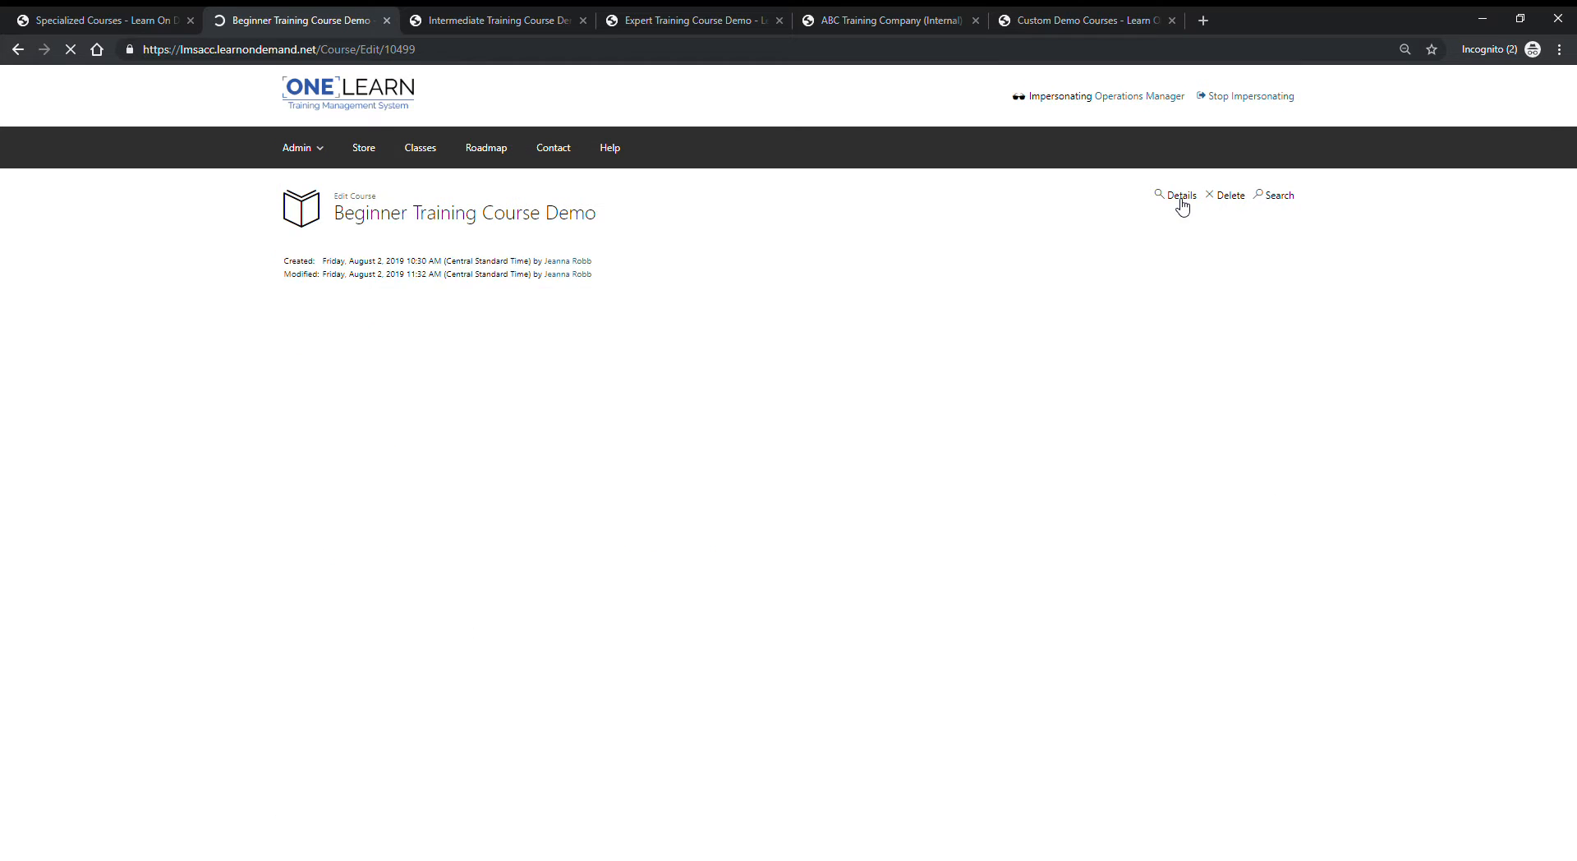
left_click(614, 278)
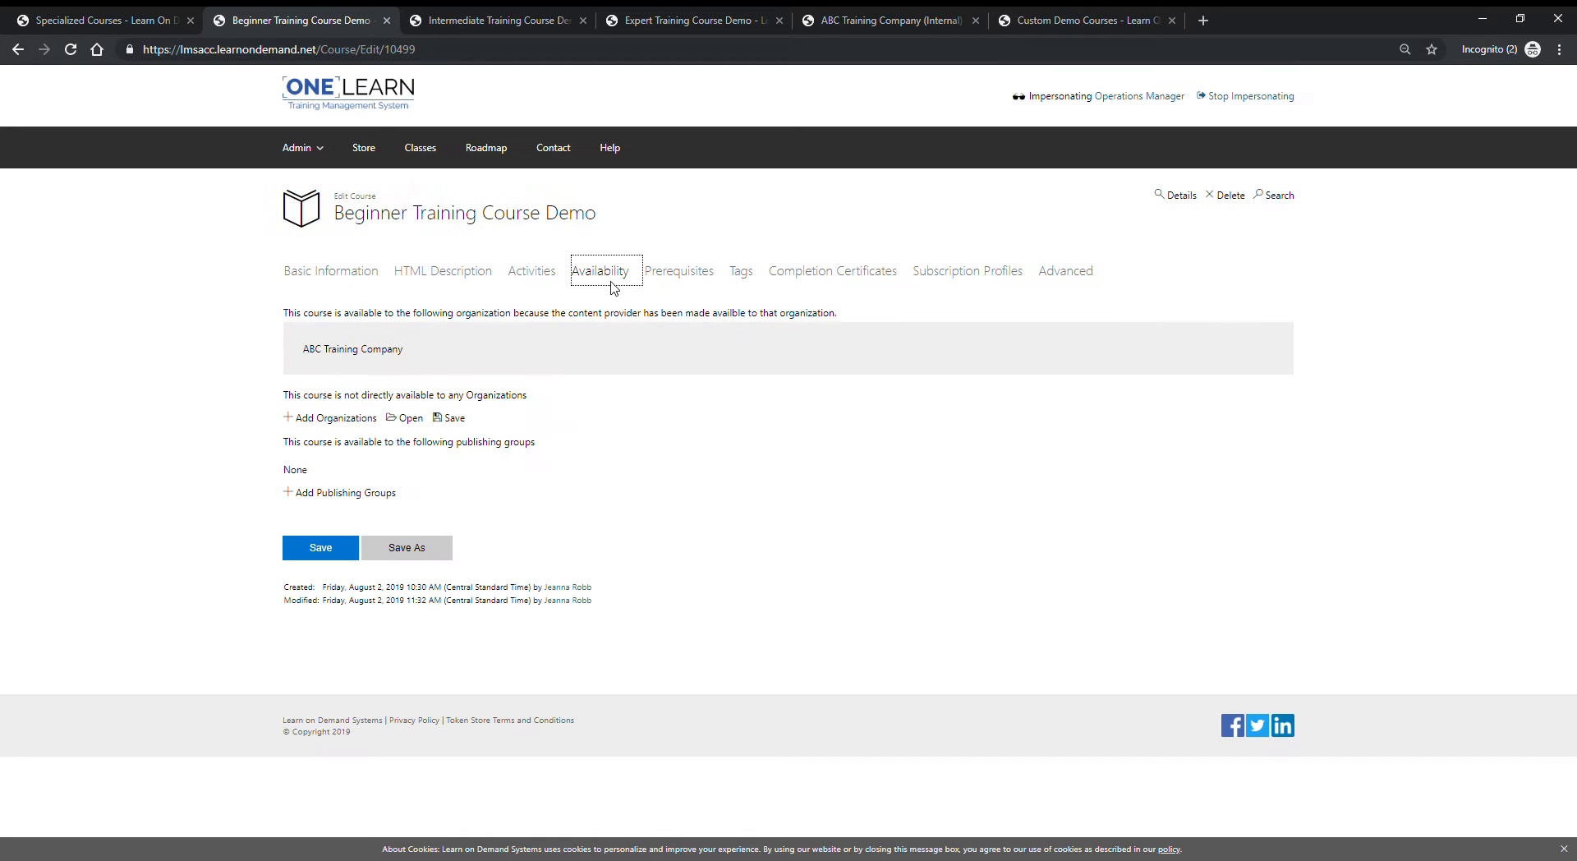
left_click(339, 494)
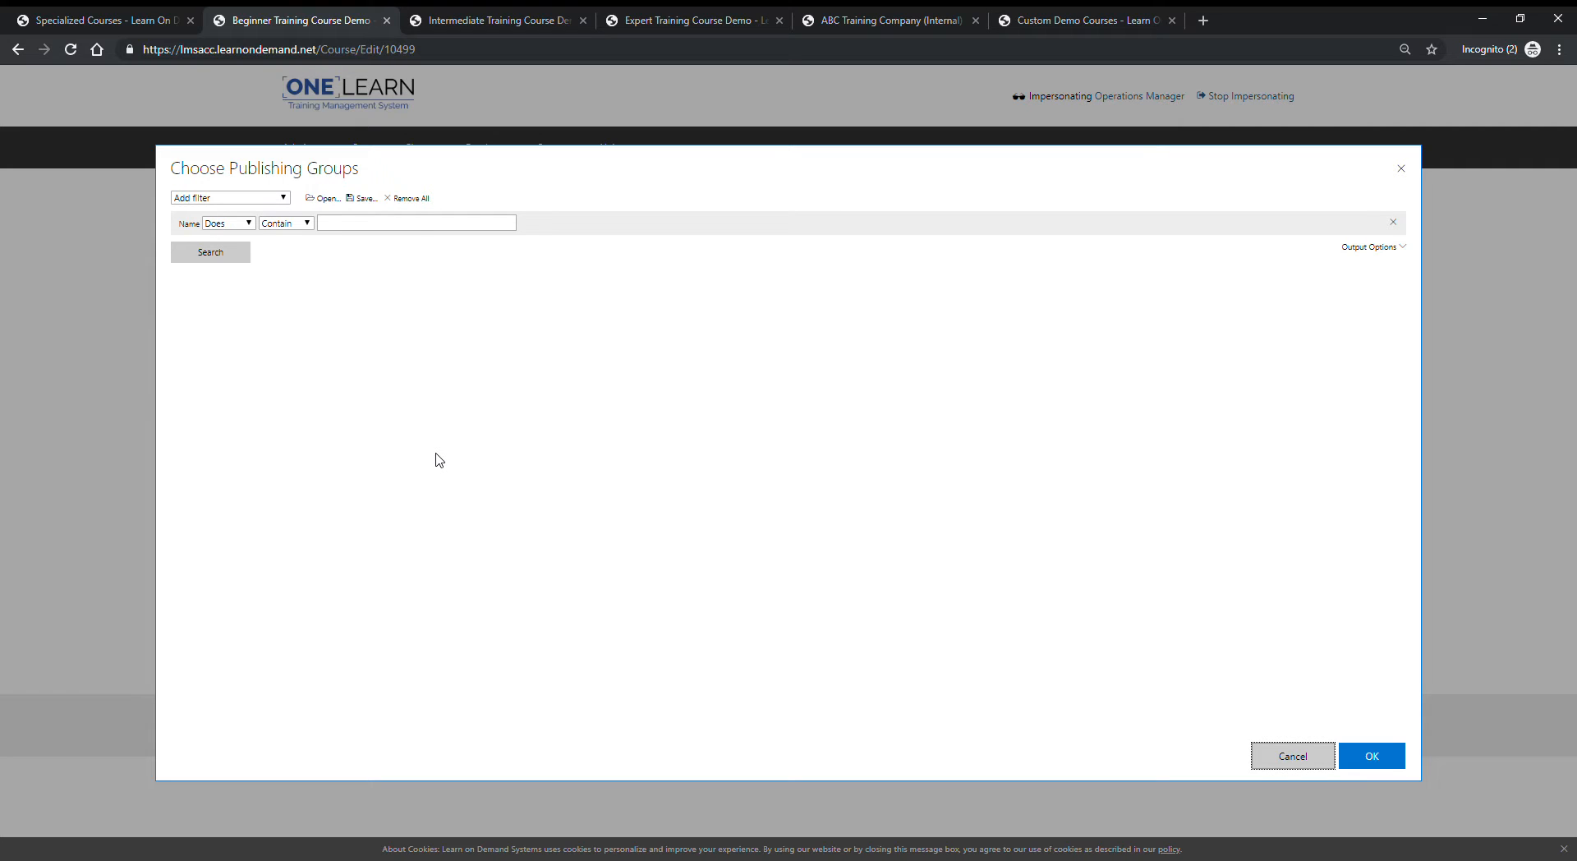
left_click(366, 225)
type("speci")
key("Return")
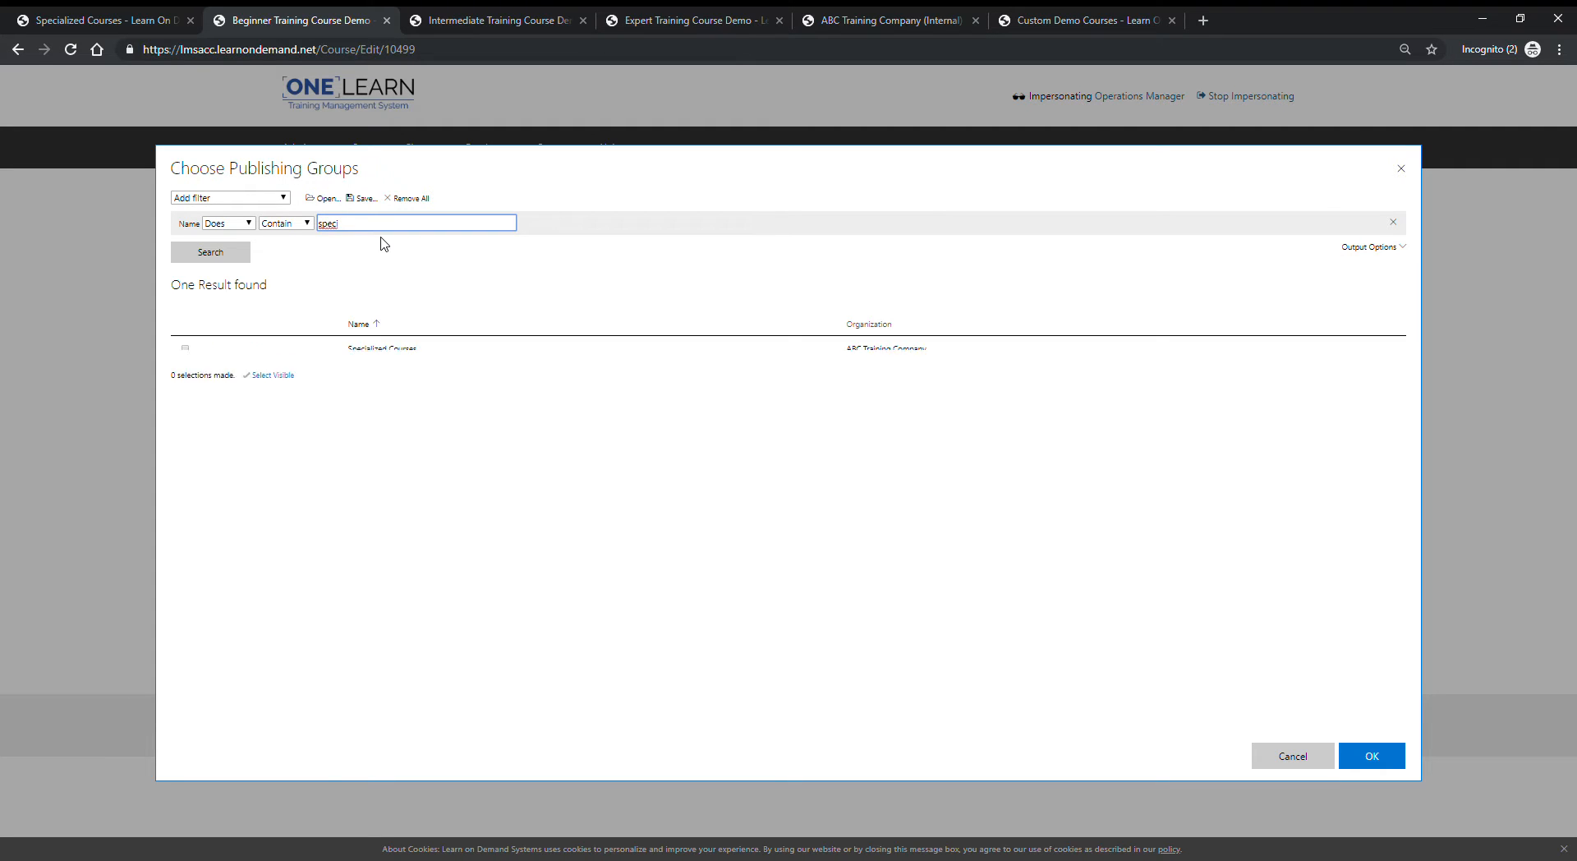
left_click(395, 363)
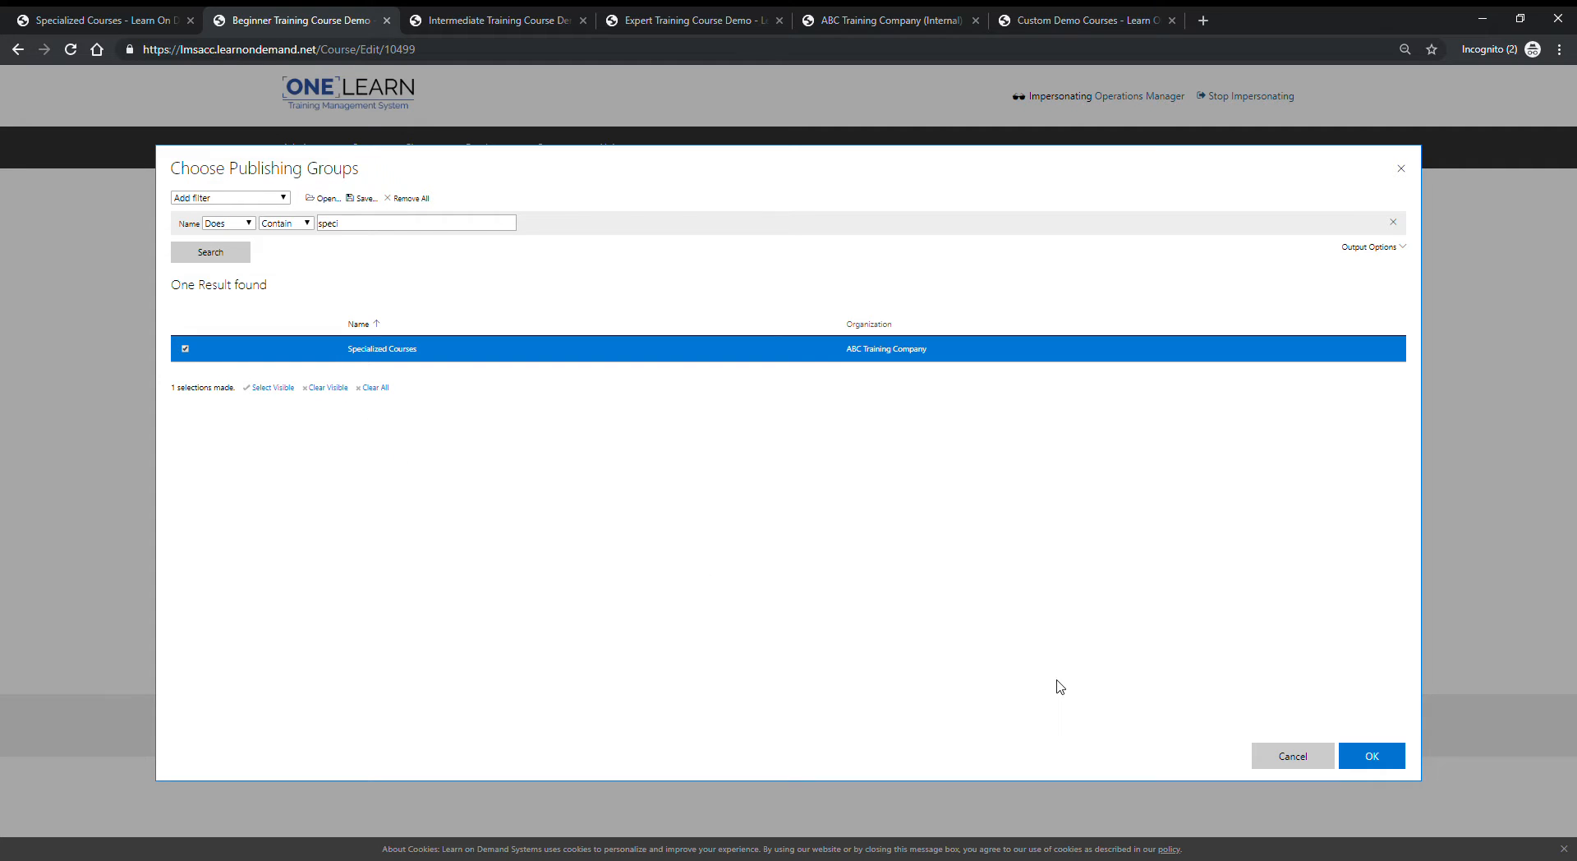
left_click(1382, 754)
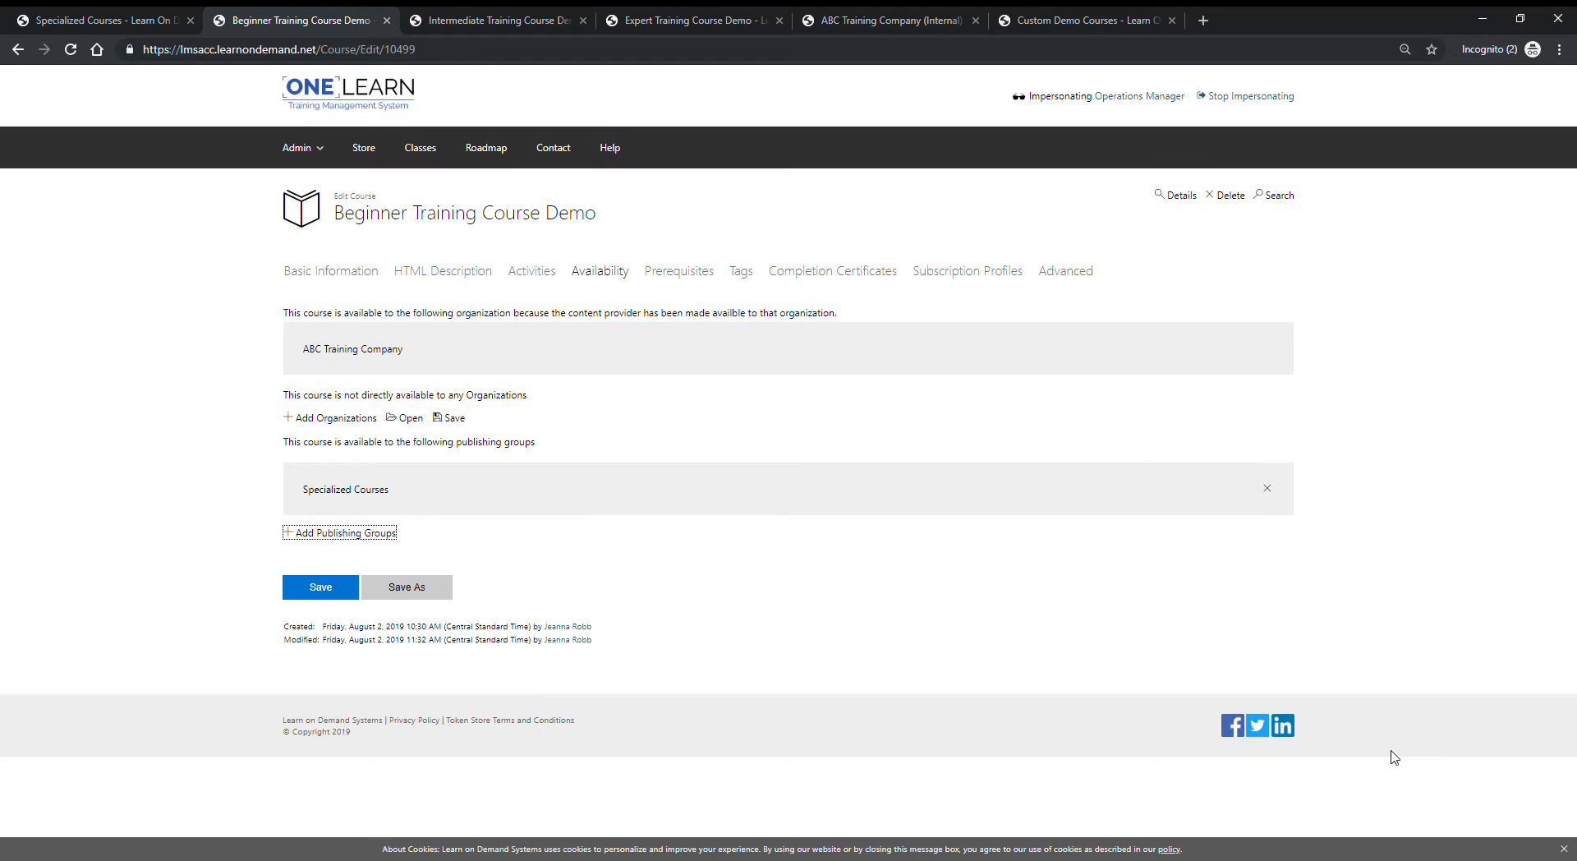
Add the Custom Demo Courses publishing group to the beginner course's availability and save the course
left_click(334, 535)
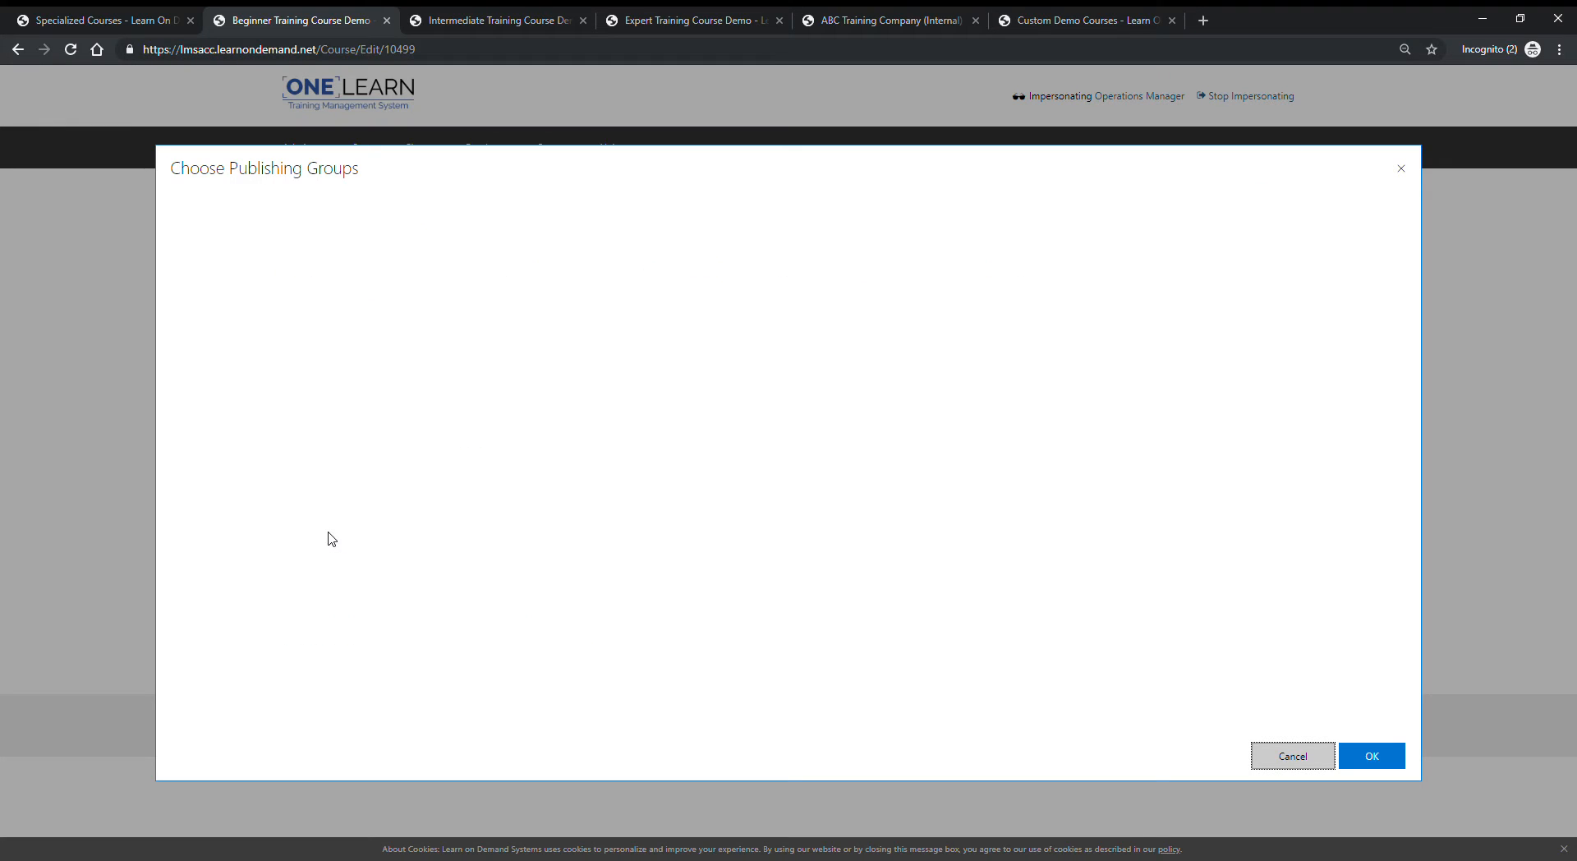
left_click(387, 229)
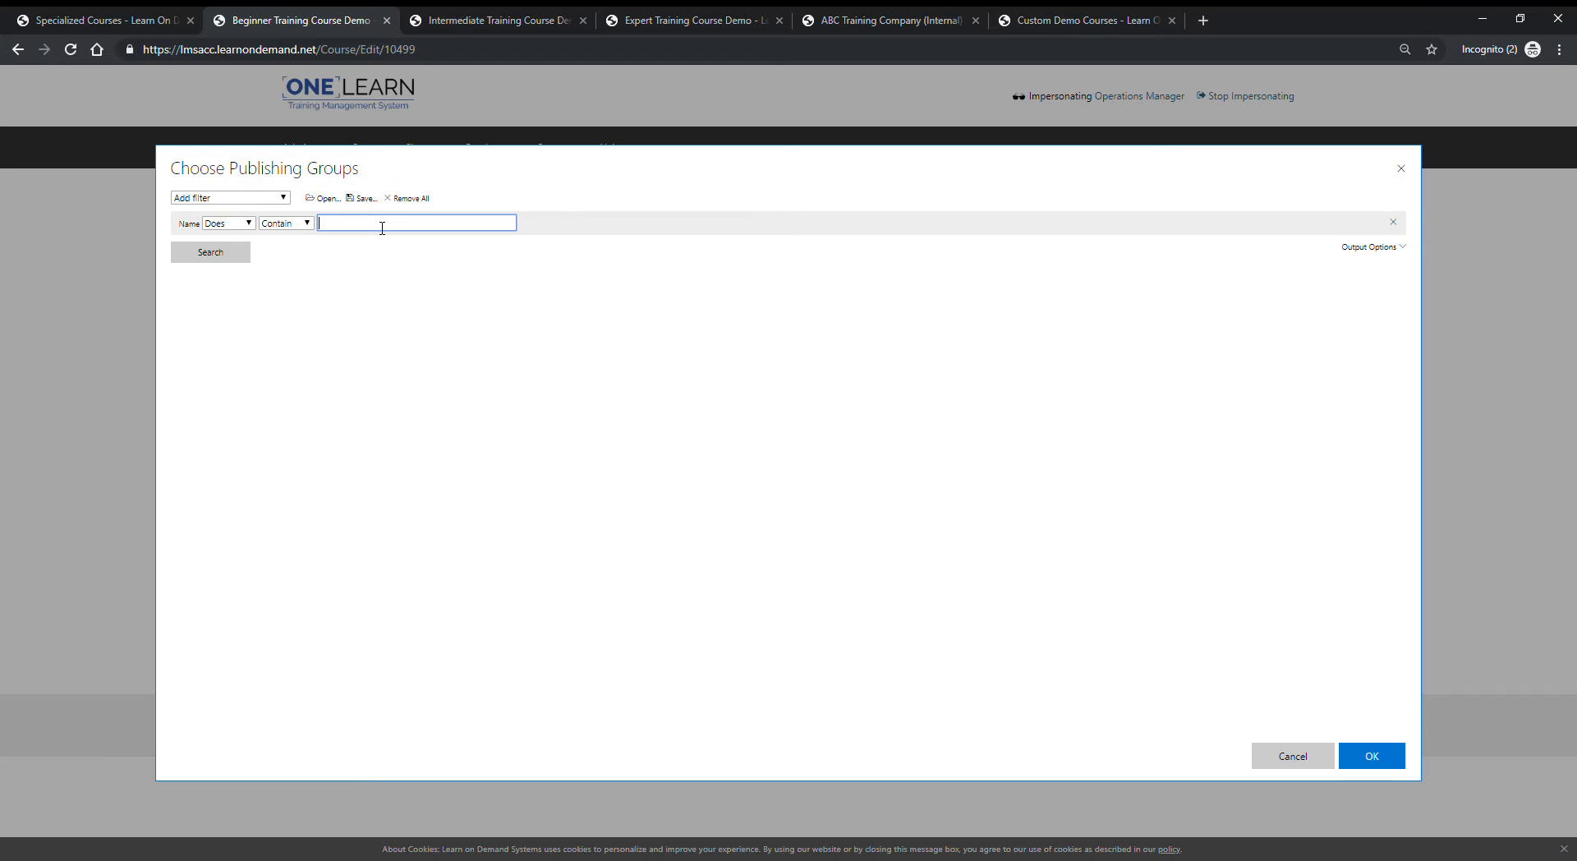
type("custom field")
key("Return")
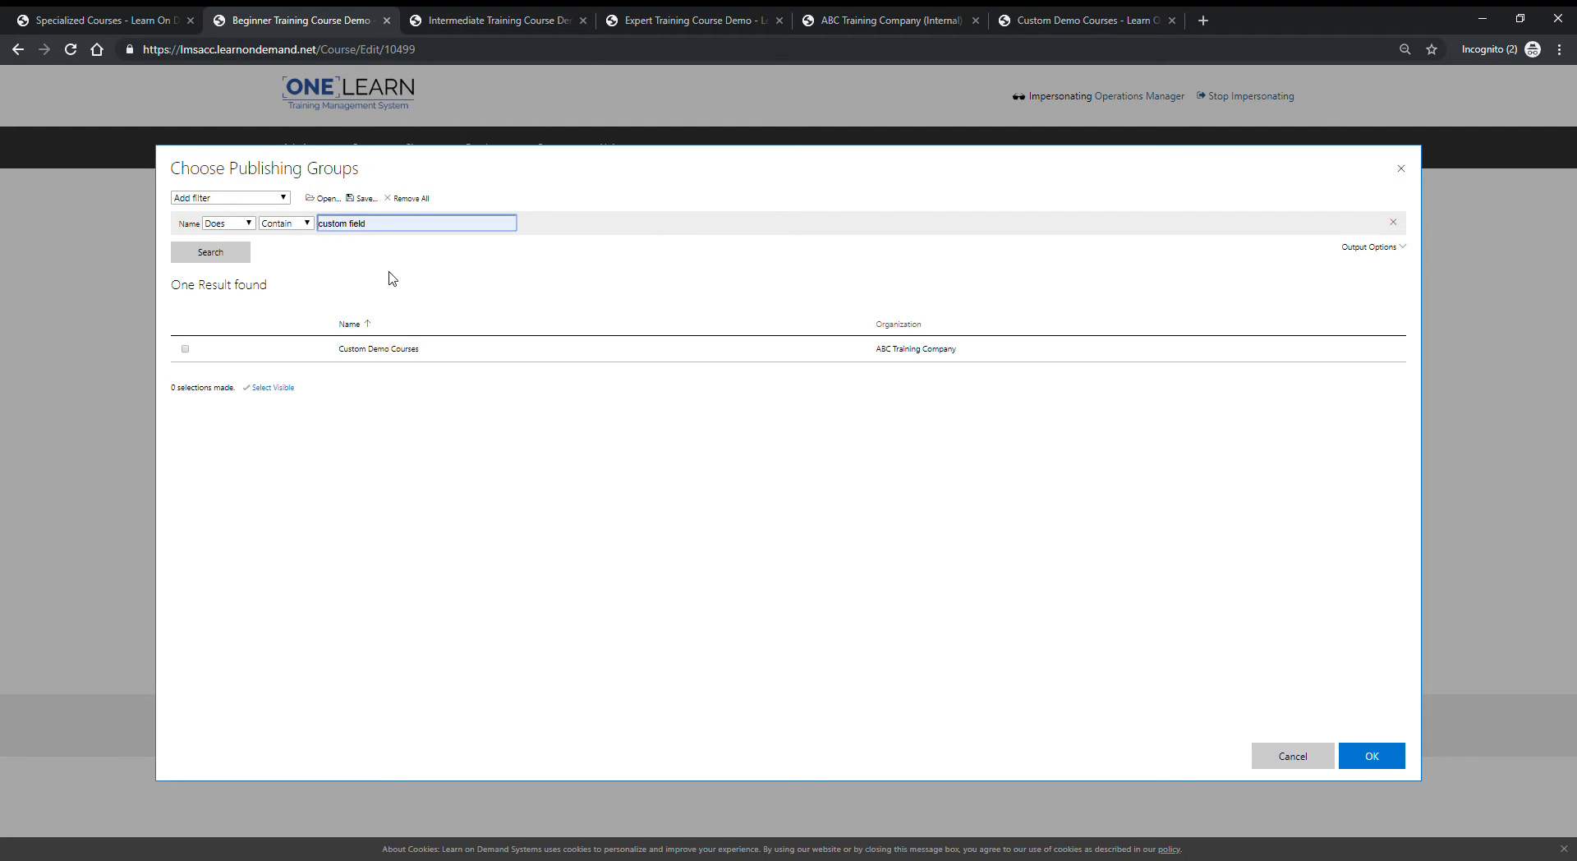
left_click(401, 352)
left_click(1371, 755)
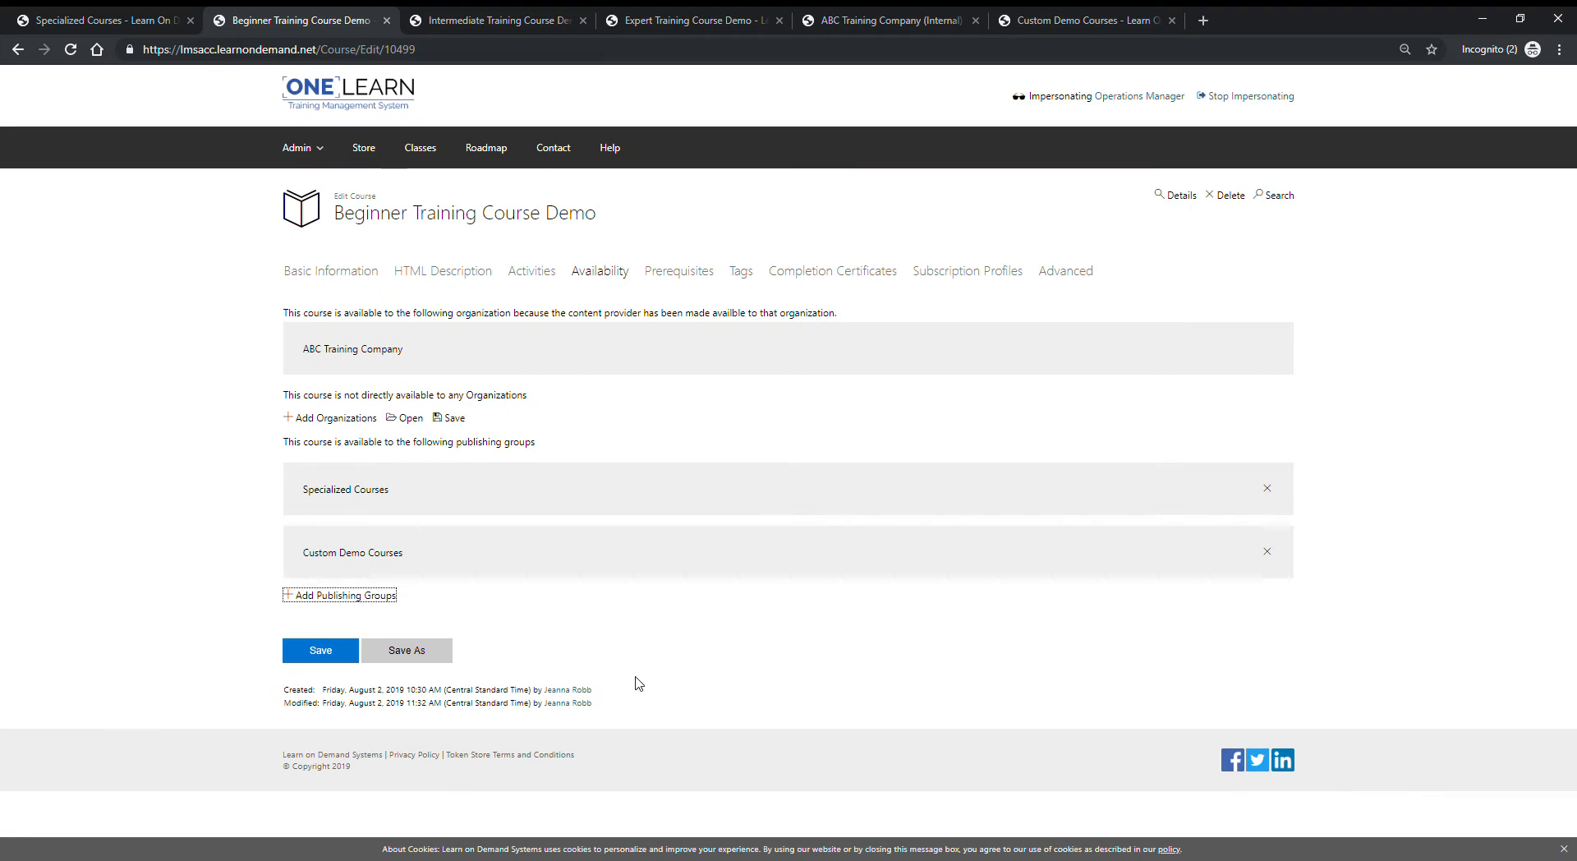
left_click(326, 651)
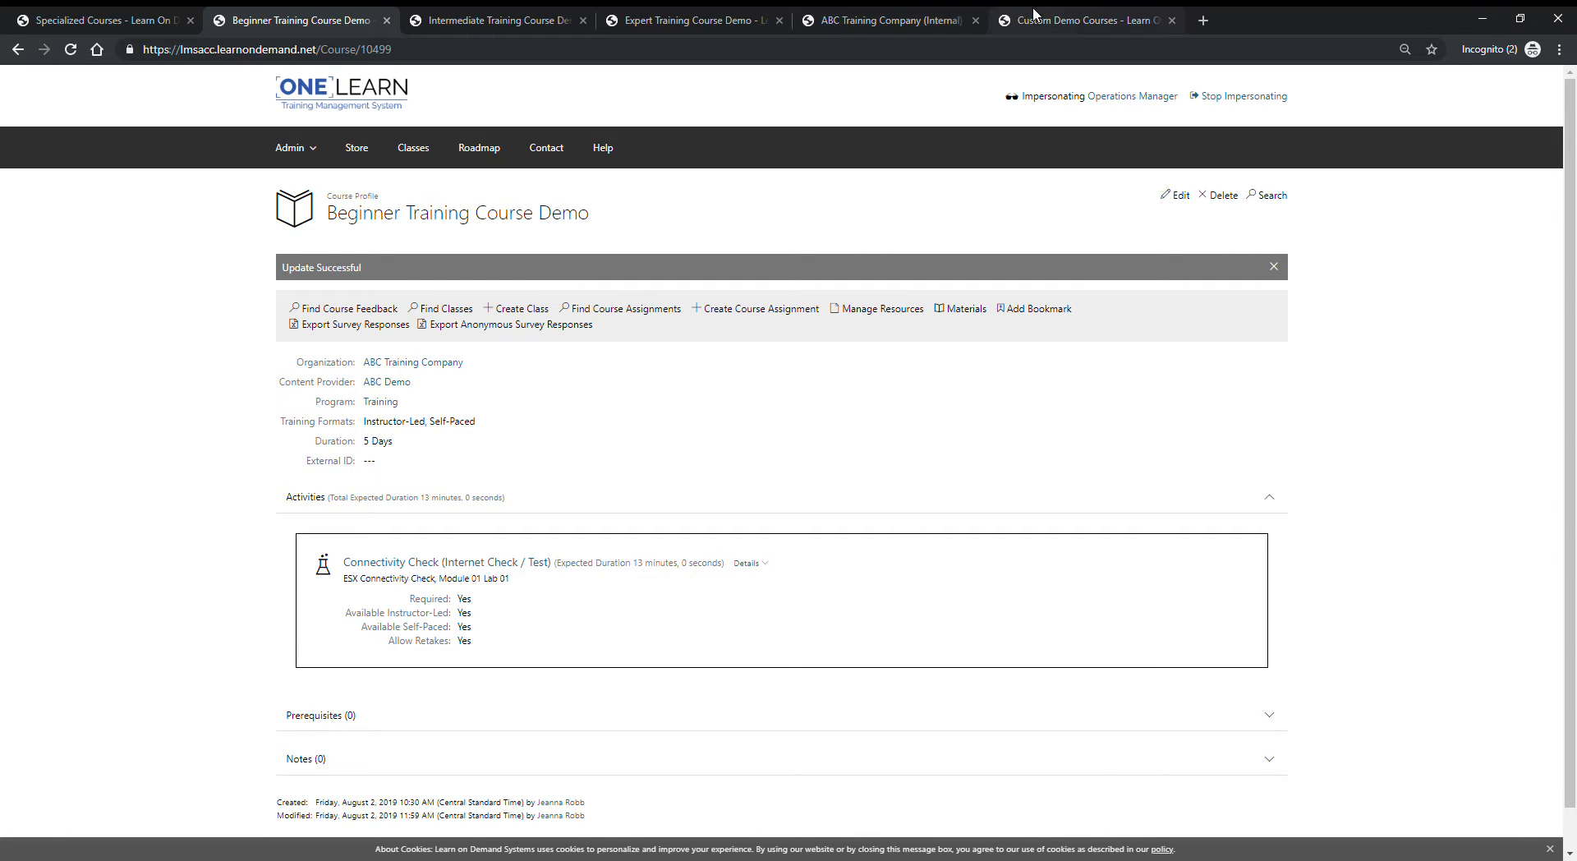
Try to add the Custom Demo Courses publishing group to the availability of Expert Training Course Demo
left_click(923, 22)
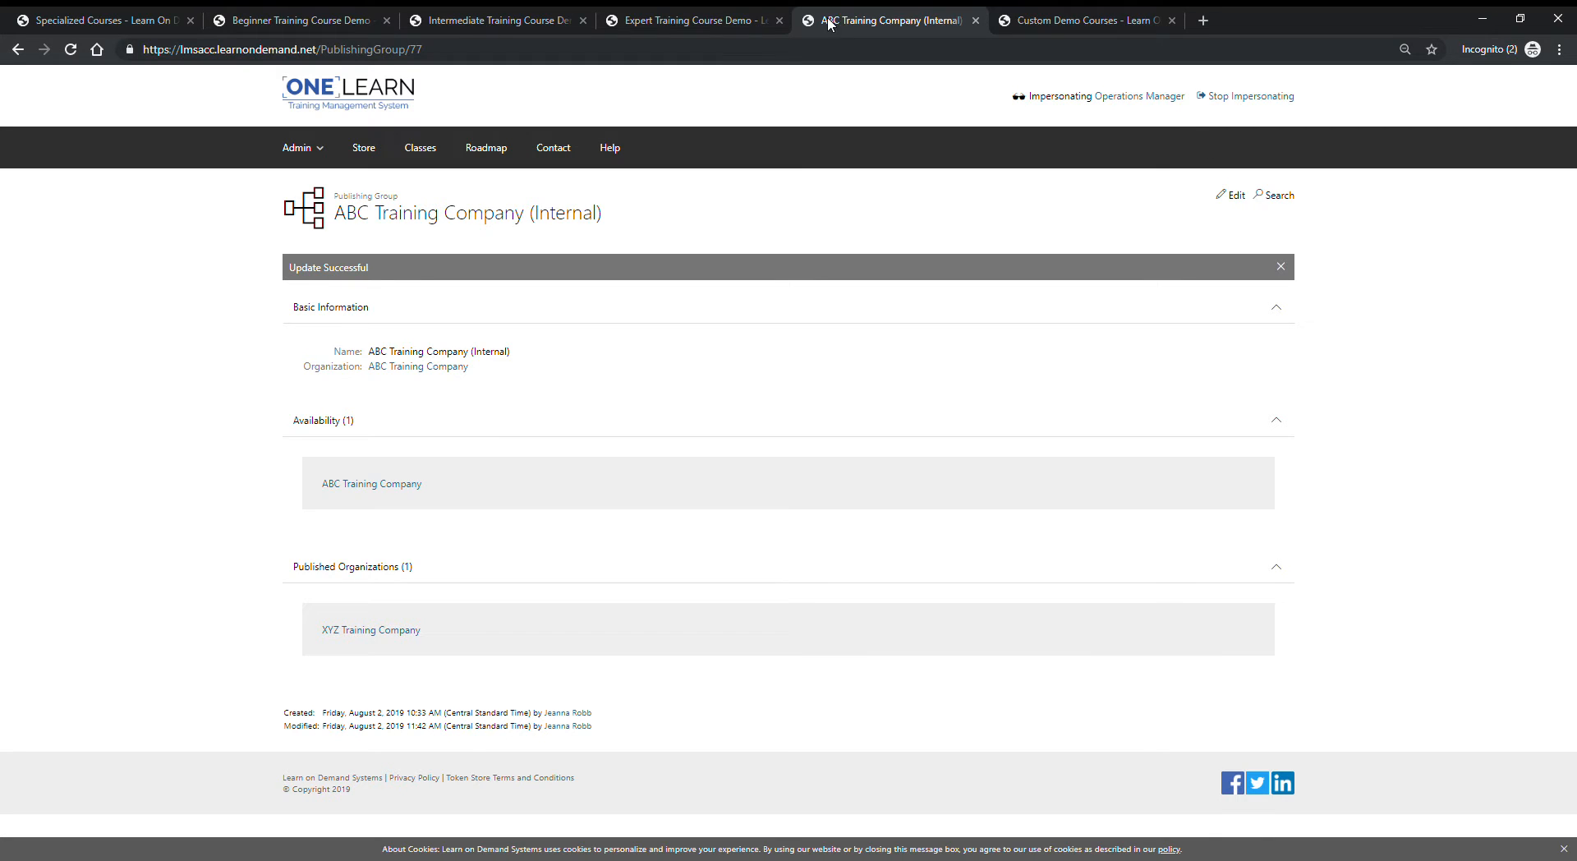
left_click(701, 21)
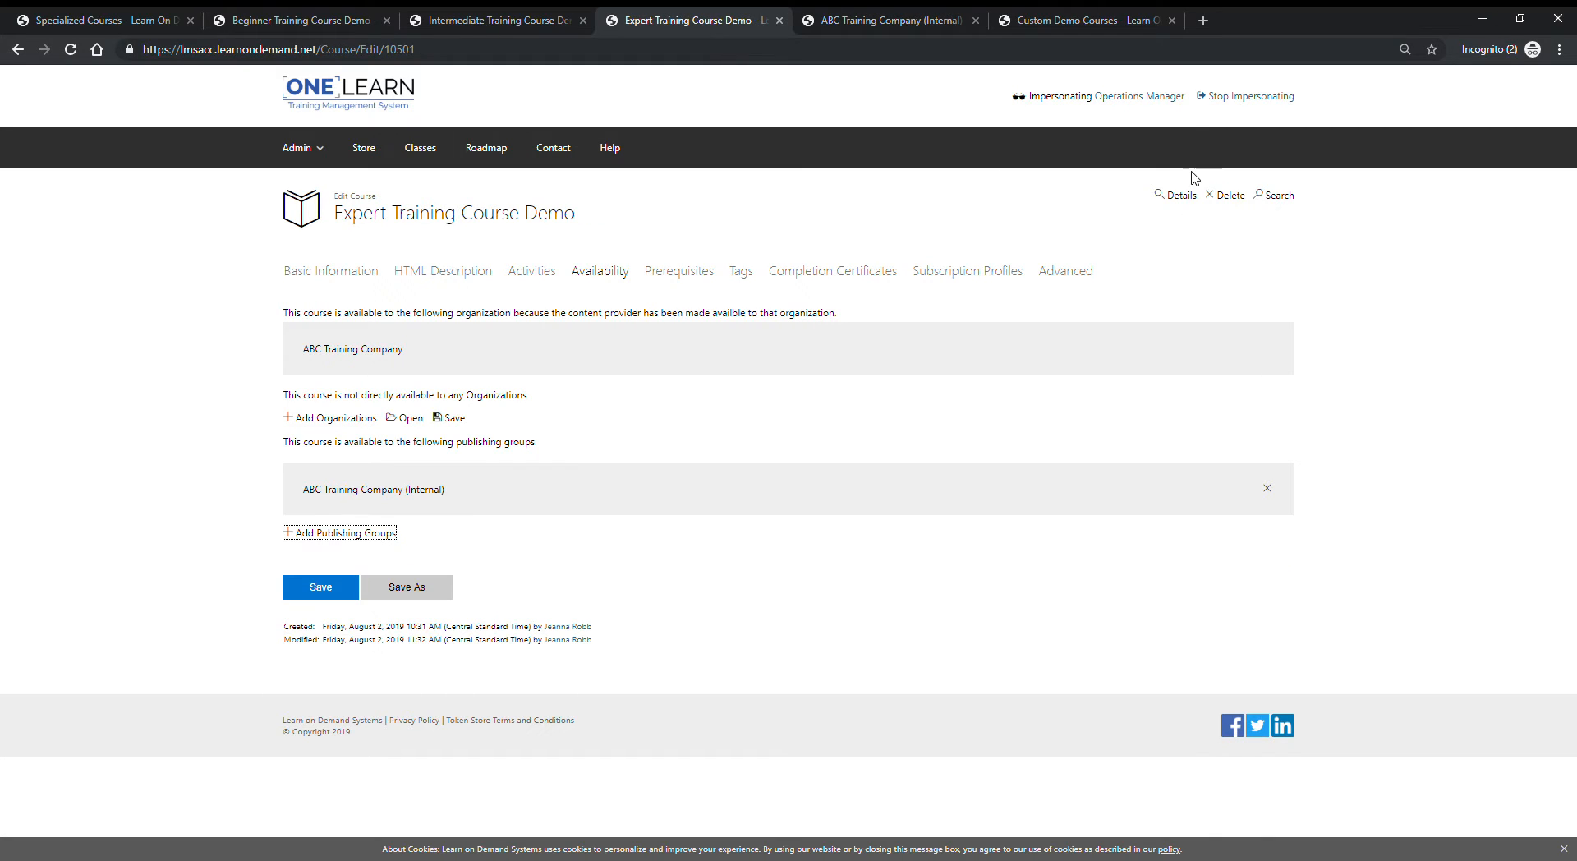
left_click(381, 532)
left_click(355, 223)
type("custom")
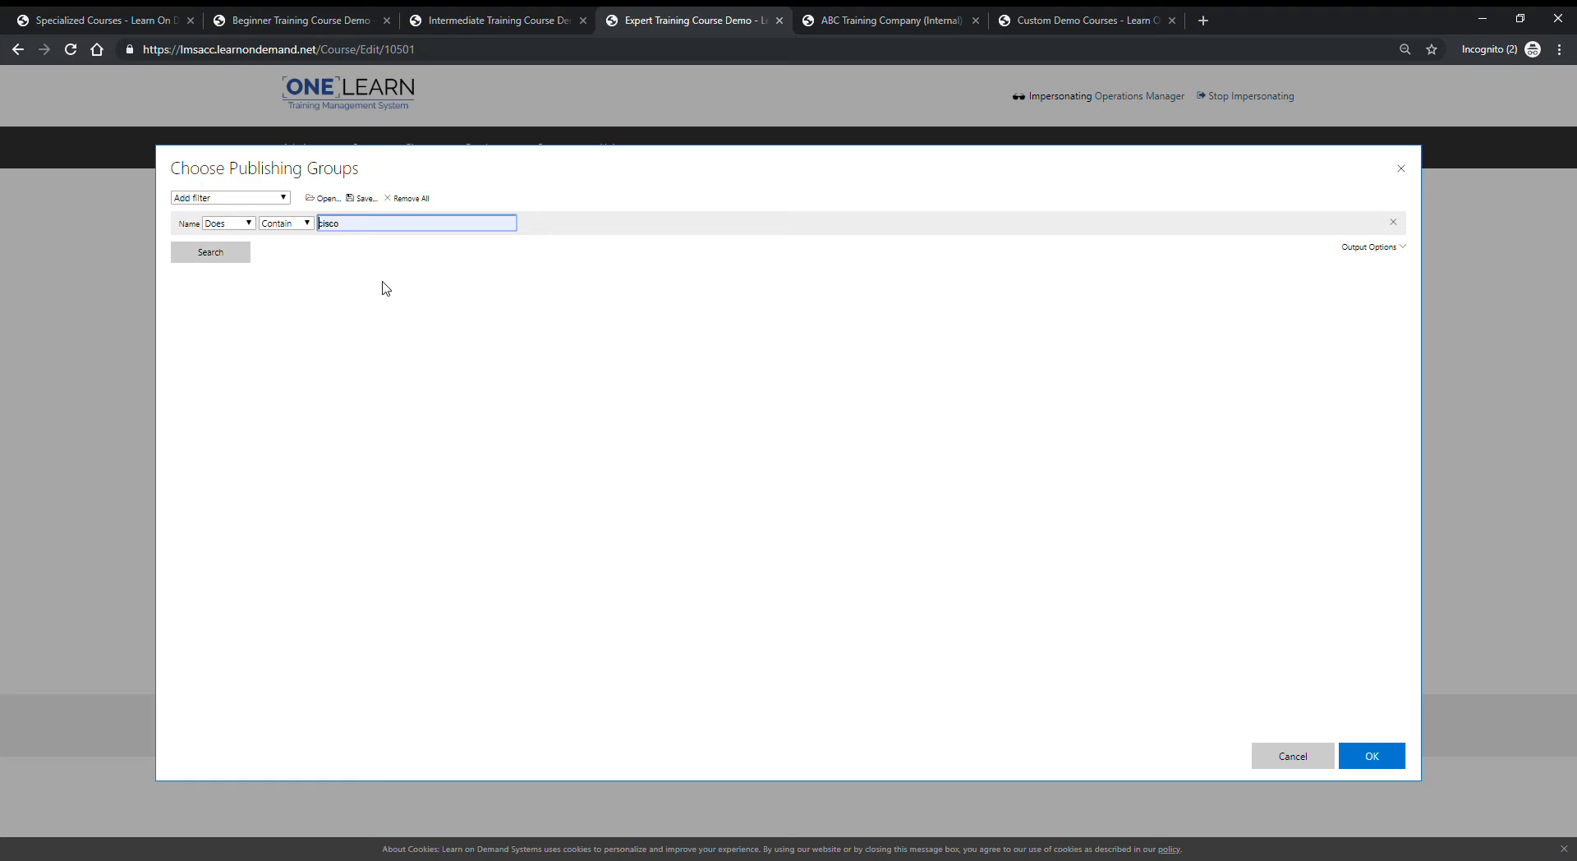
key("Return")
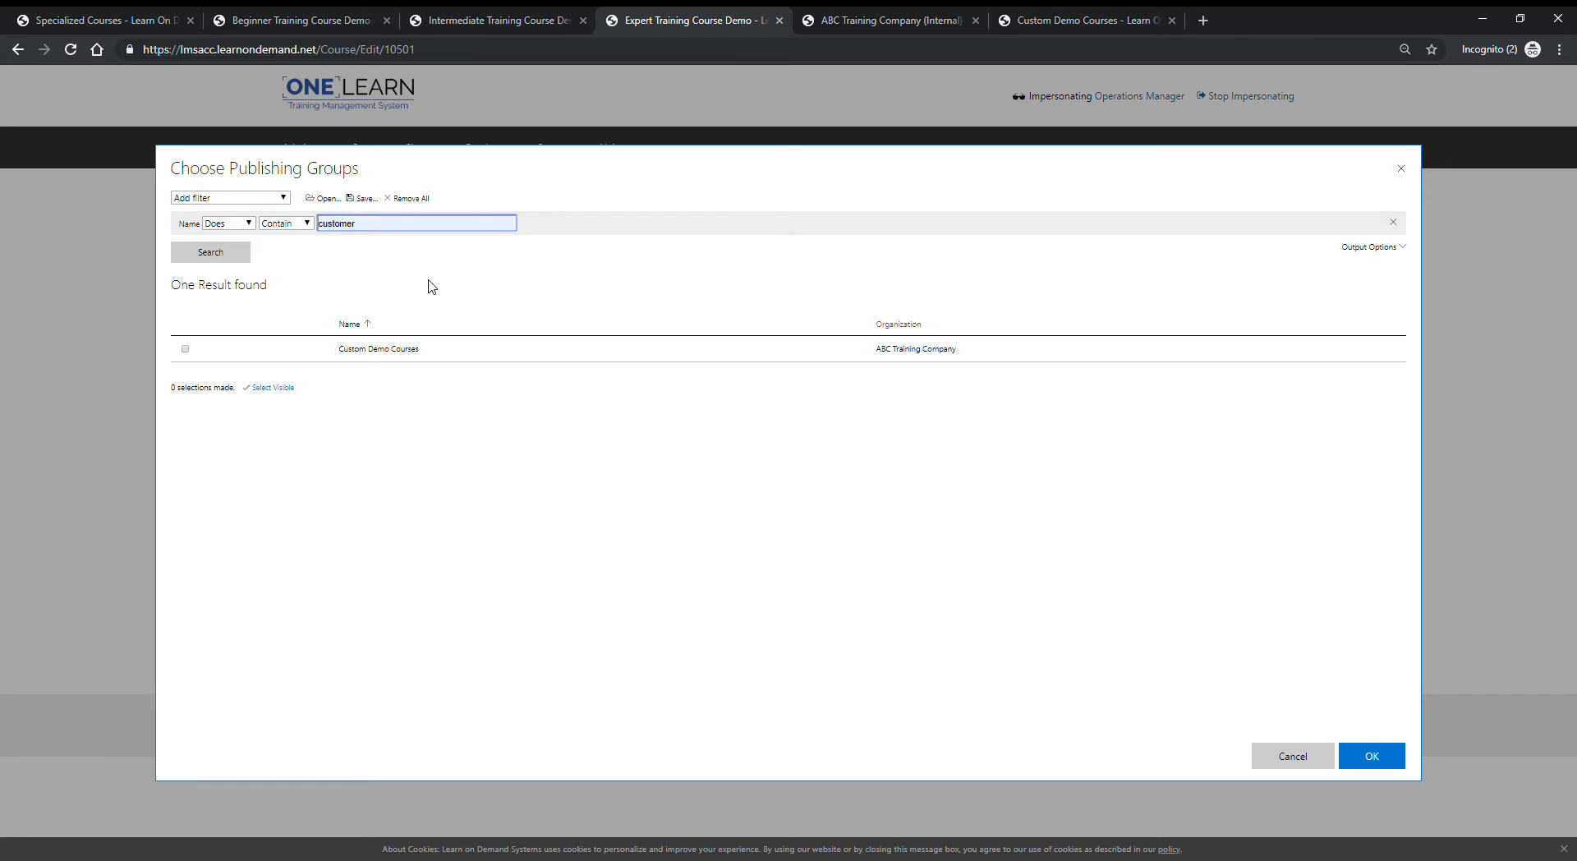
left_click(443, 352)
left_click(1361, 754)
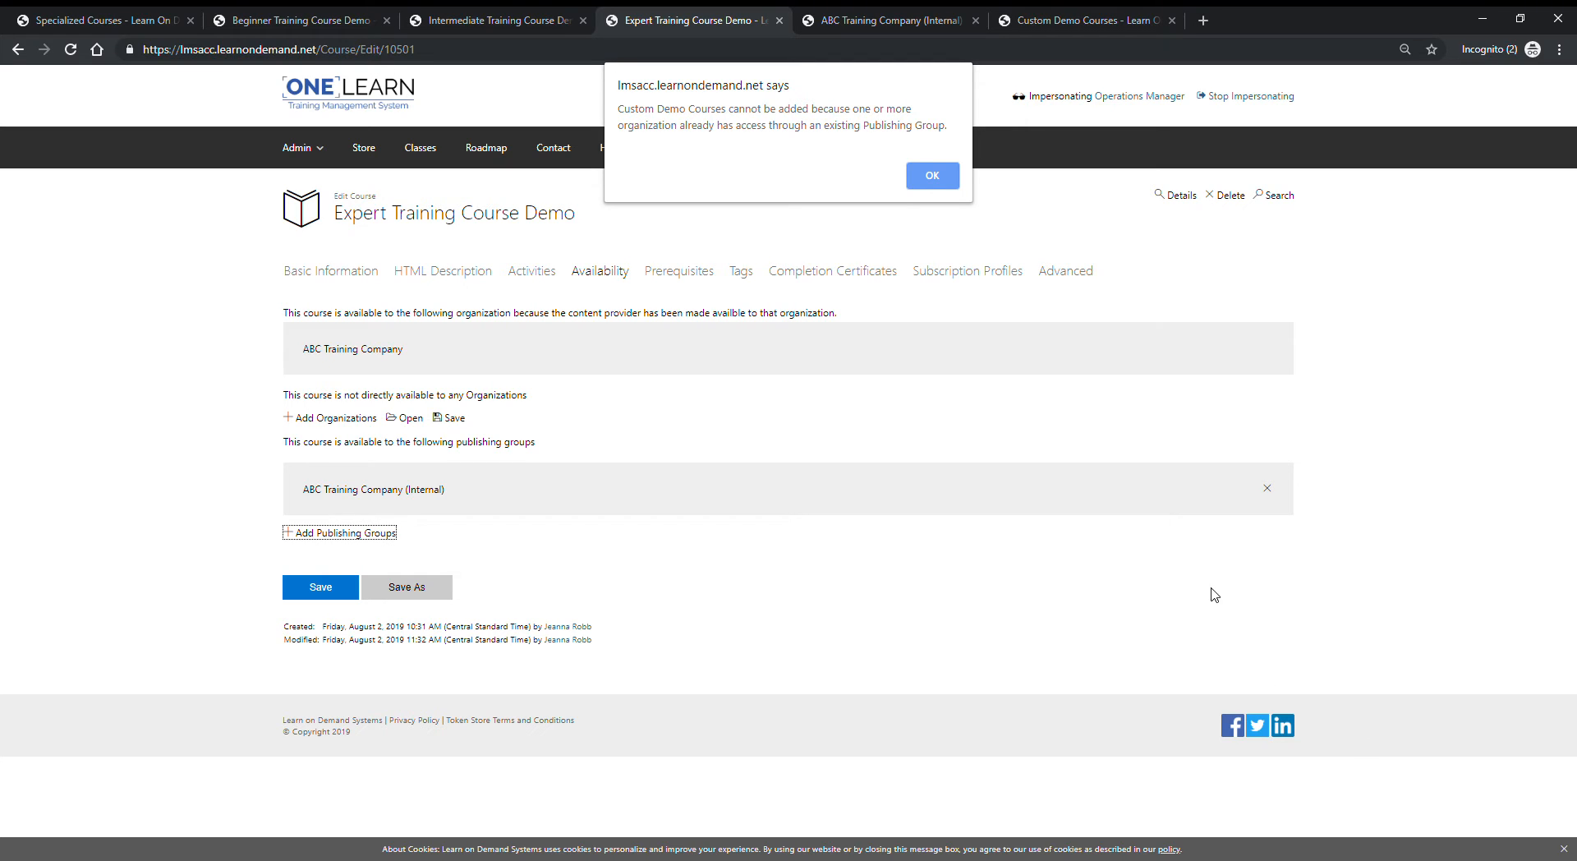
left_click(926, 180)
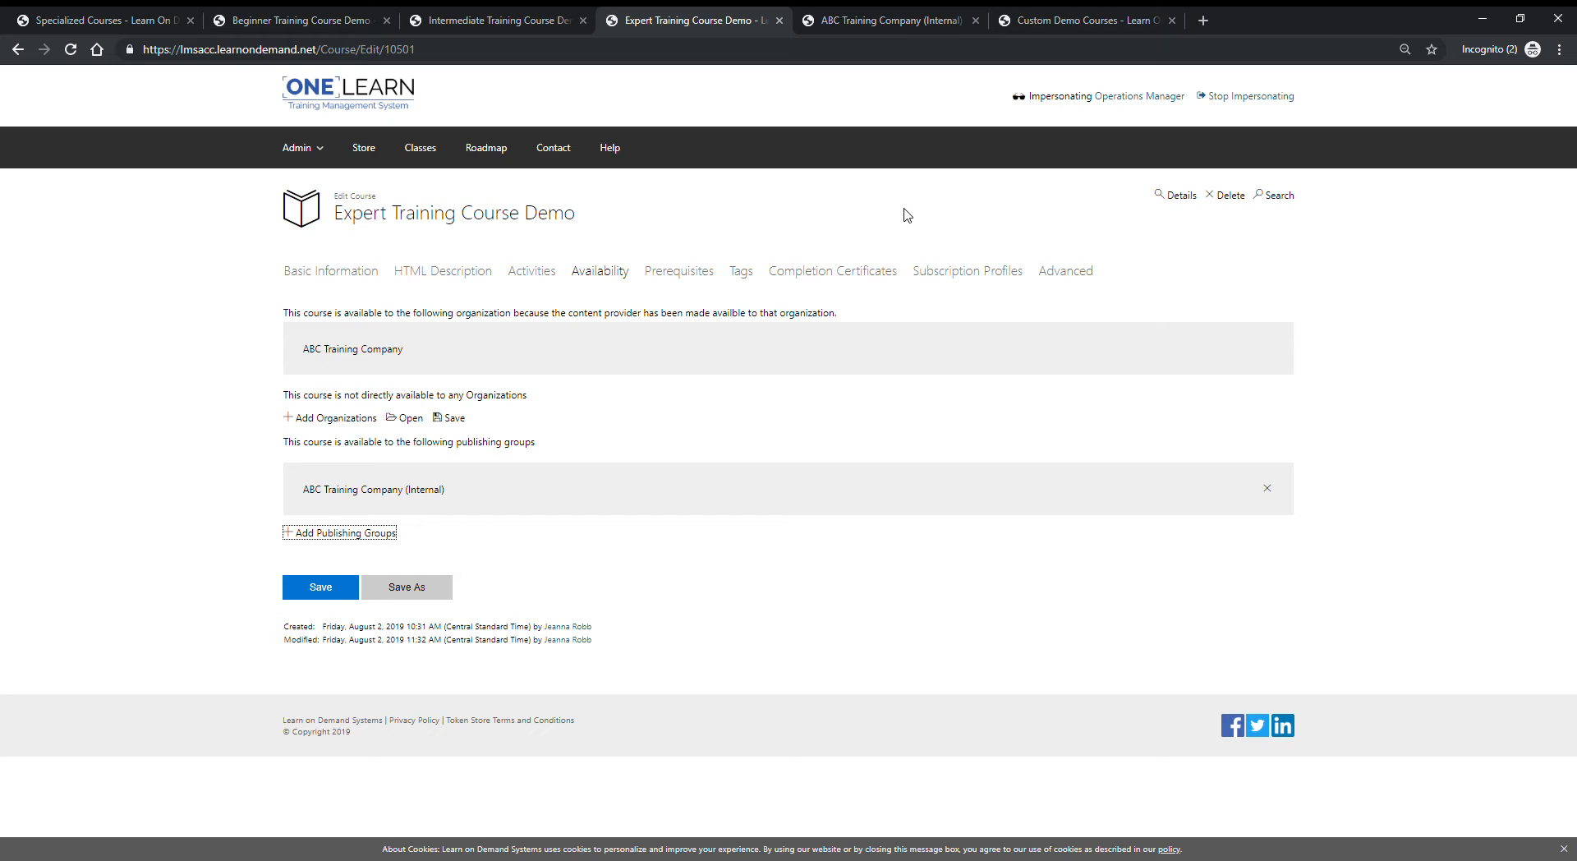
Examine the availability and published organizations of the ABC Training Company (Internal) publishing group
left_click(915, 22)
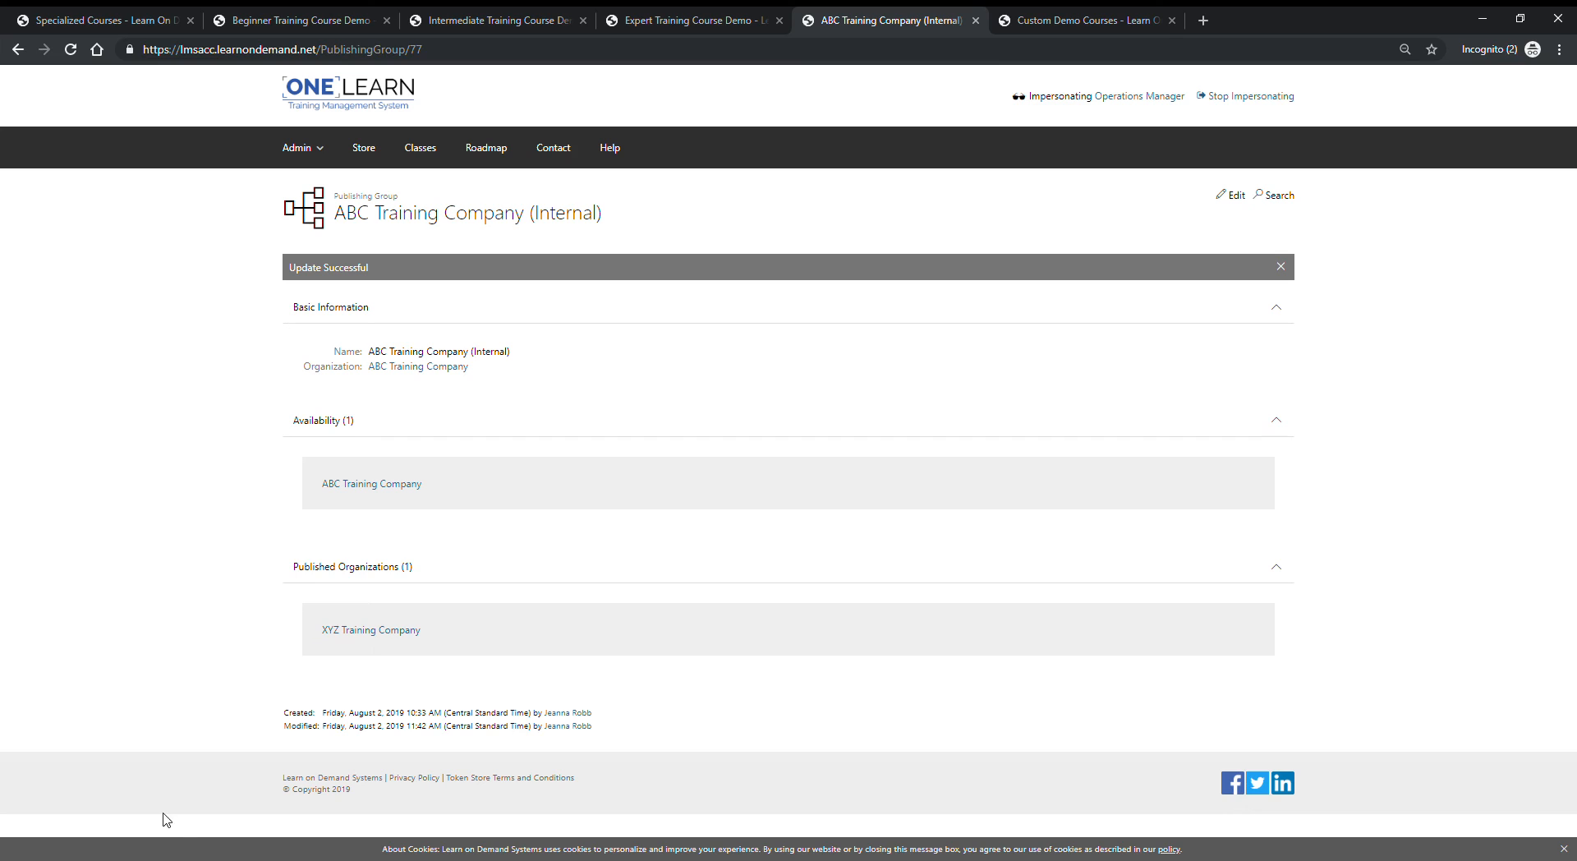
left_click(239, 859)
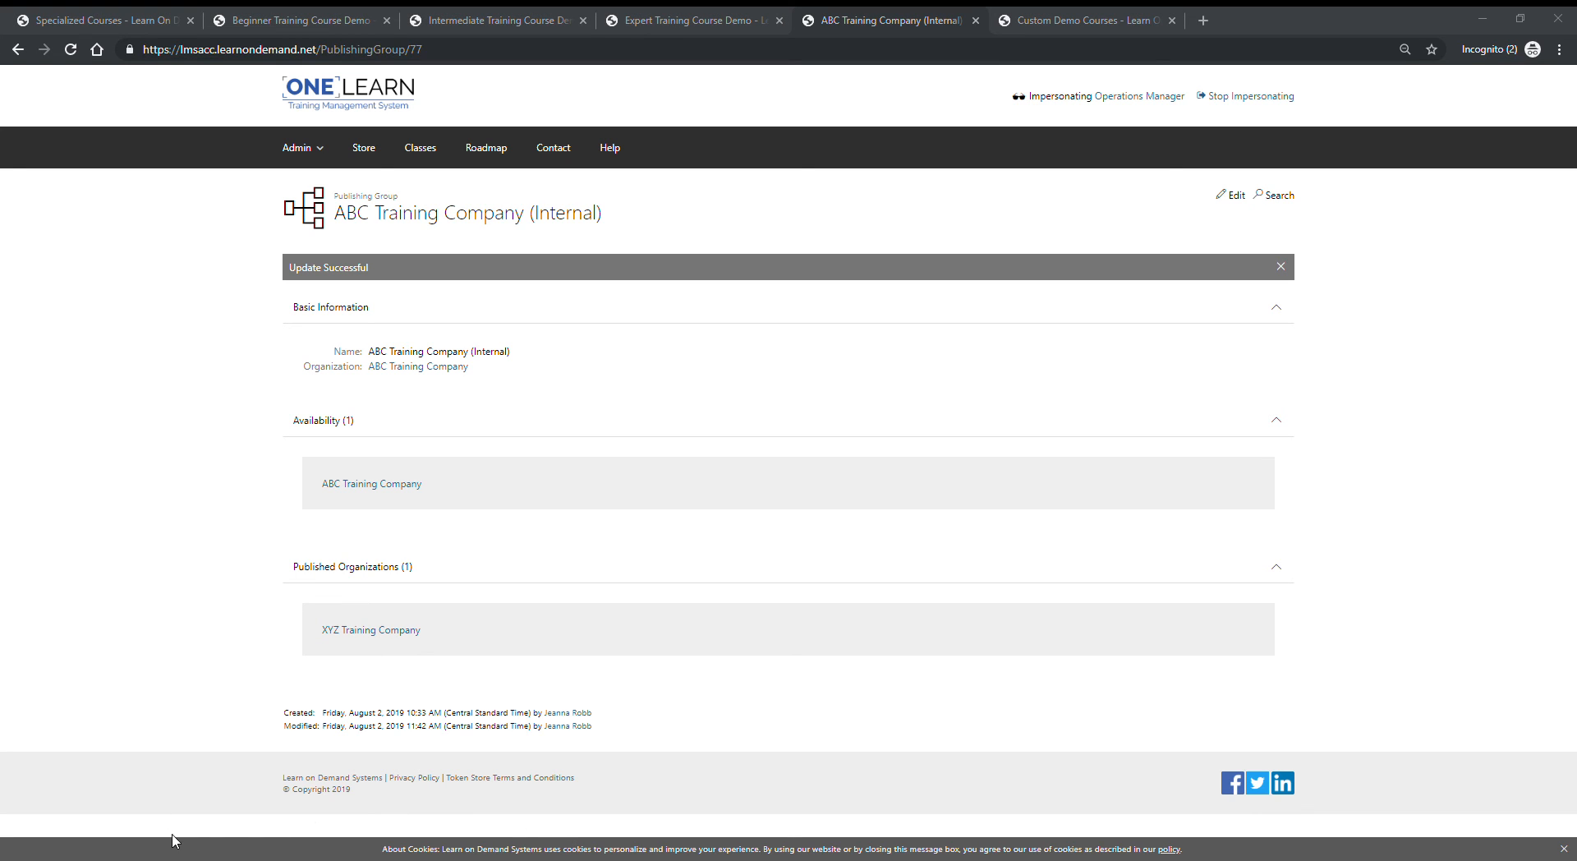